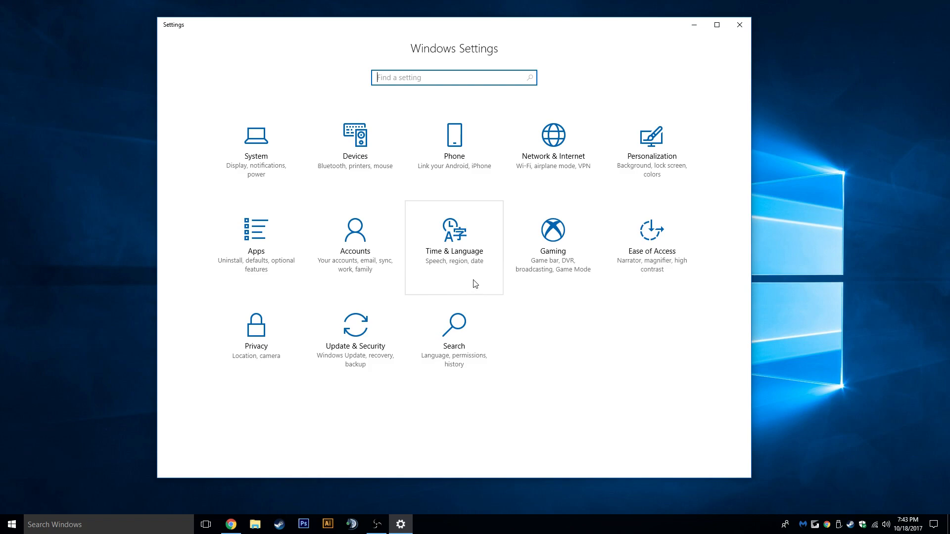
# Step: Open the Virus & threat protection settings in Windows Defender Security Center by way of the Update & Security settings
pyautogui.click(369, 326)
pyautogui.click(230, 151)
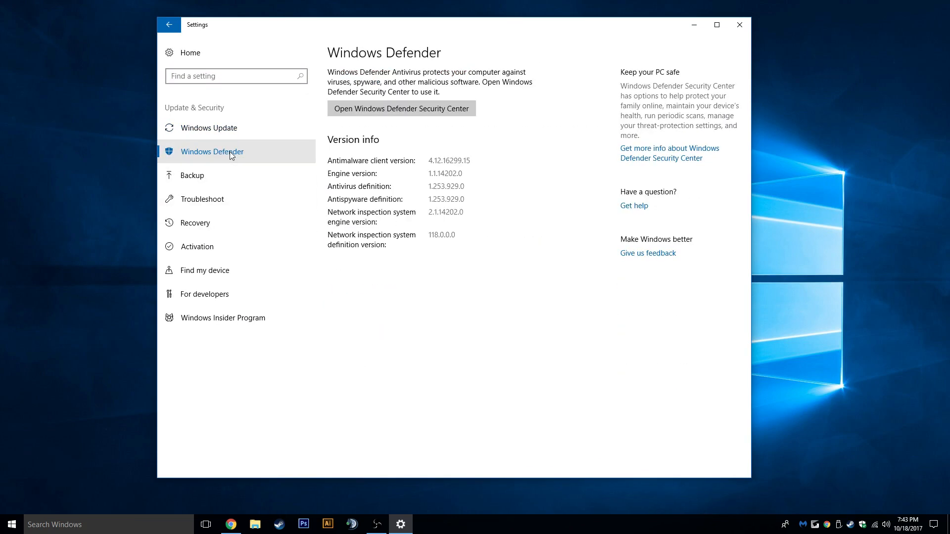
pyautogui.click(370, 110)
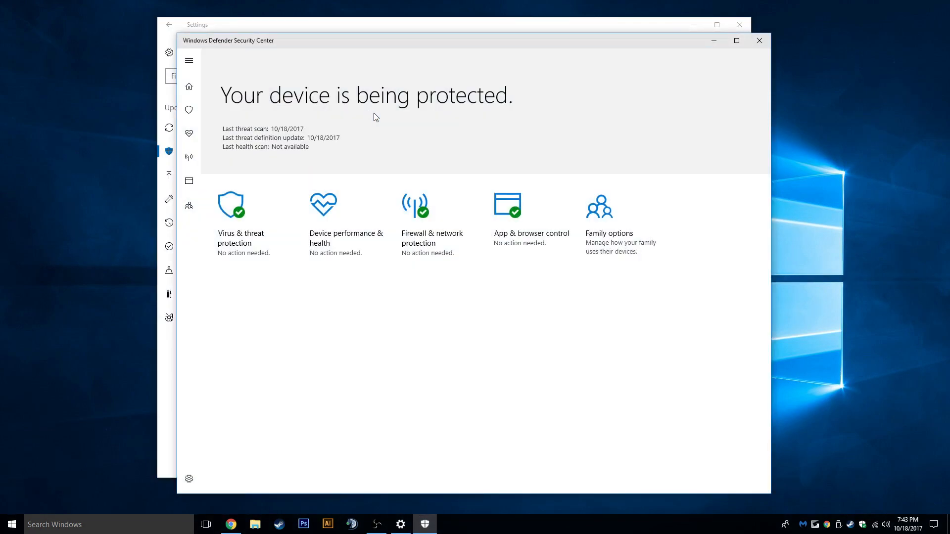
pyautogui.click(247, 207)
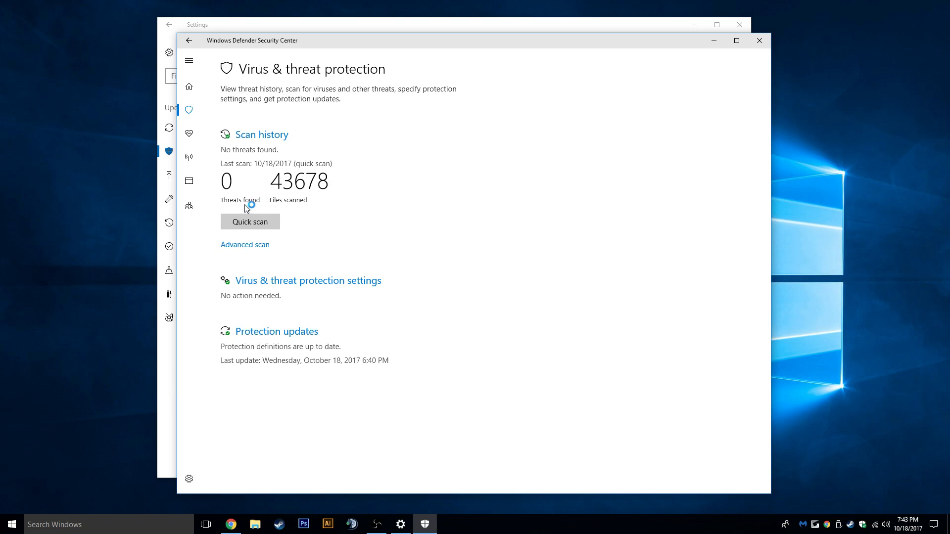
pyautogui.click(274, 281)
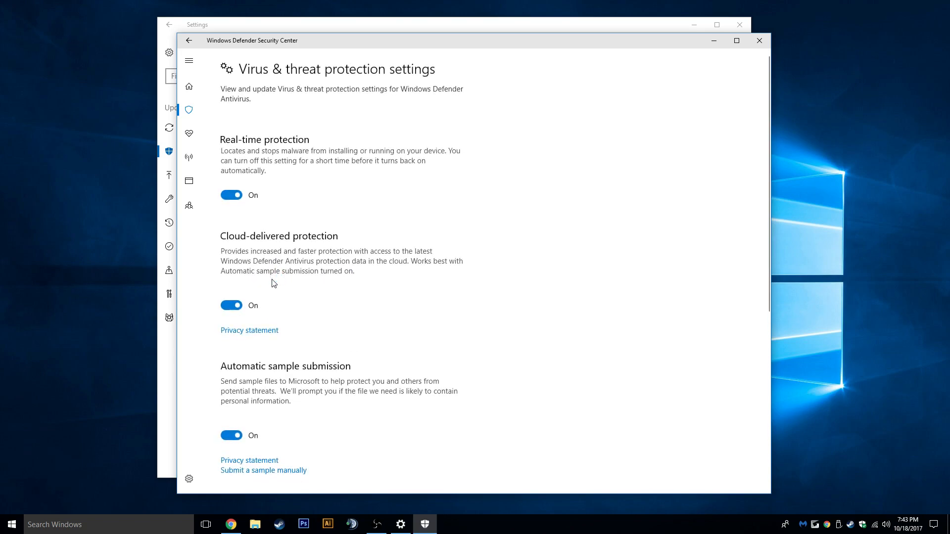
# Step: Turn off Cloud-delivered protection and Automatic sample submission, and check the remaining virus and threat protection options
pyautogui.click(232, 305)
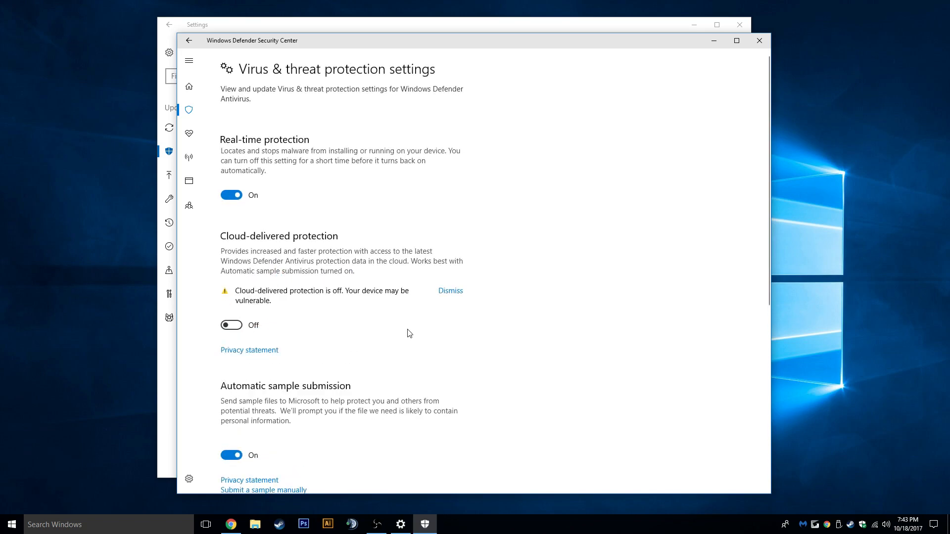
pyautogui.click(232, 455)
pyautogui.scroll(-6, 403, 330)
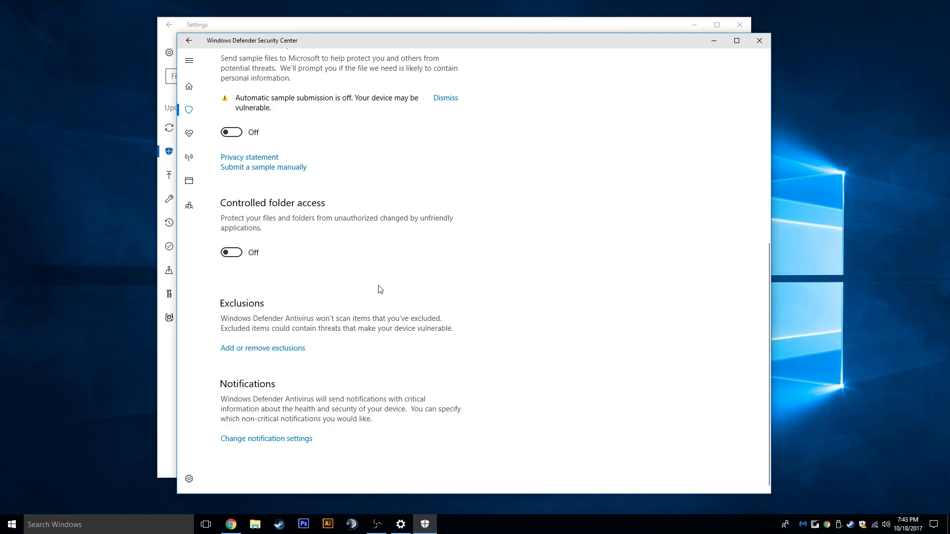
pyautogui.scroll(7, 405, 285)
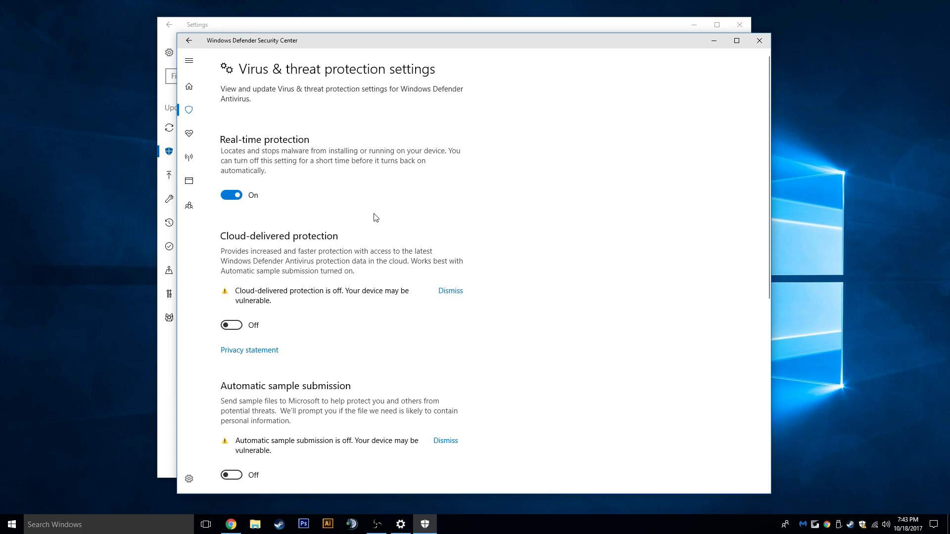
# Step: Review the Device performance & health, Firewall & network protection, and App & browser control pages of the security center
pyautogui.click(190, 132)
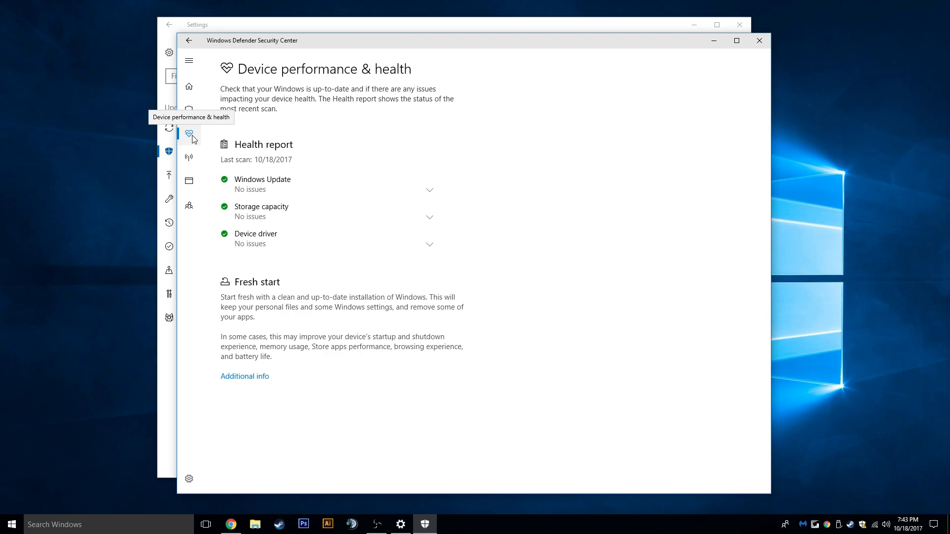
pyautogui.click(190, 157)
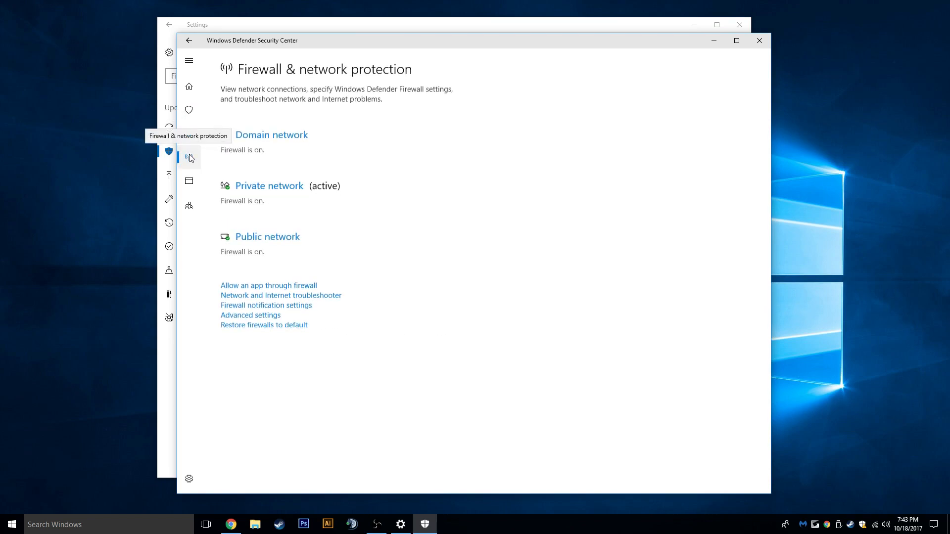
pyautogui.click(188, 184)
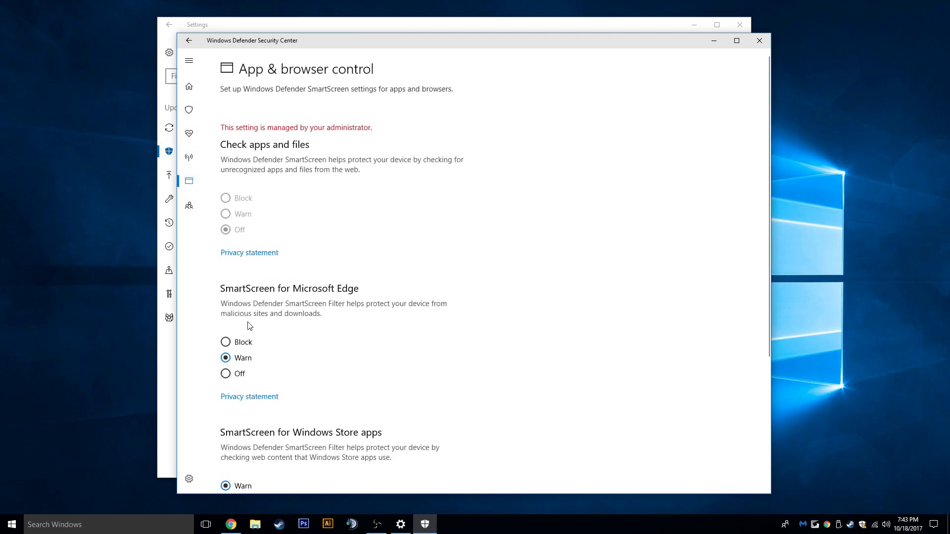
pyautogui.scroll(-3, 254, 302)
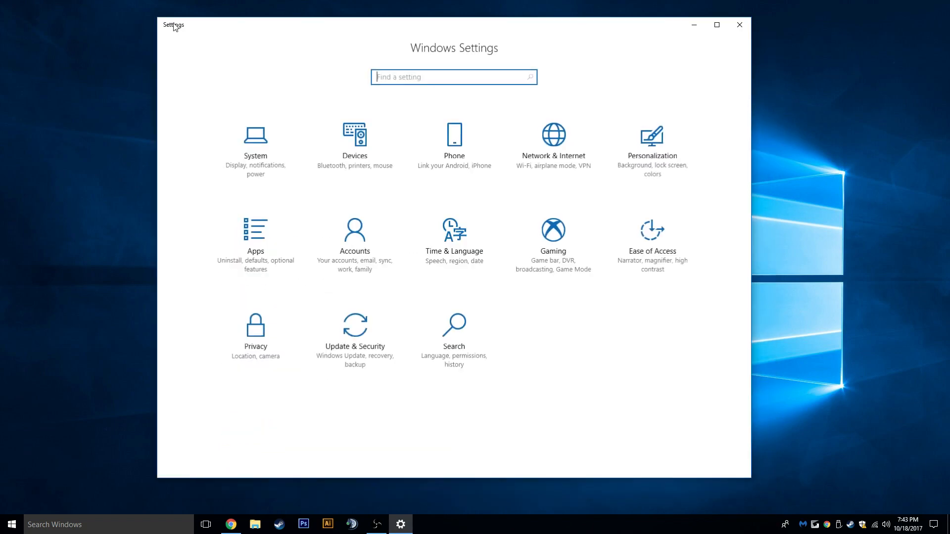
# Step: Review the Privacy settings for General, Location, Camera, Microphone, Notifications, and Speech, inking, & typing
pyautogui.click(269, 317)
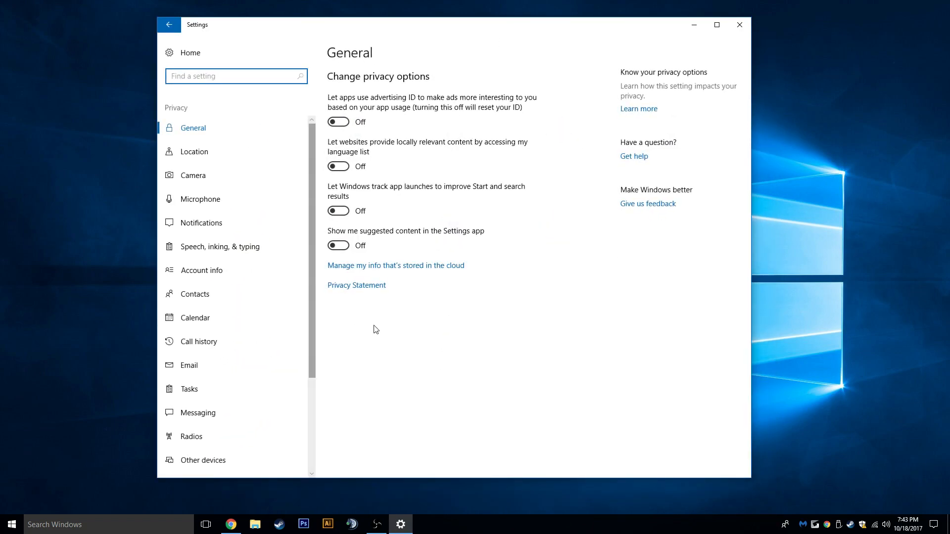
pyautogui.click(242, 154)
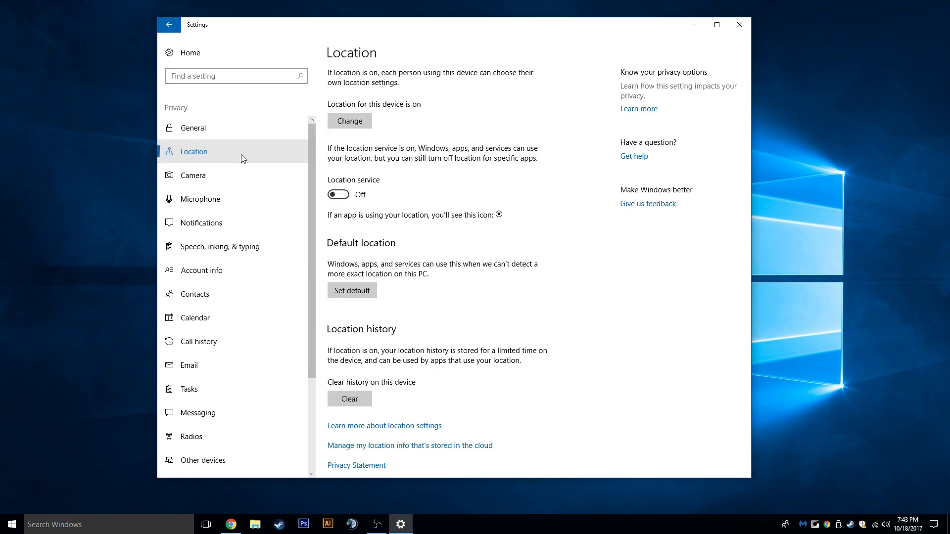
pyautogui.click(274, 179)
pyautogui.click(252, 200)
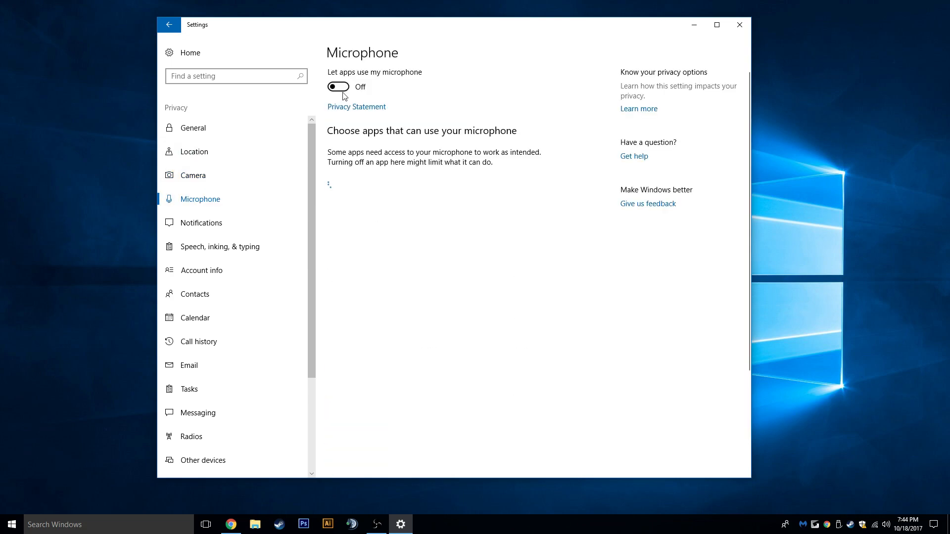
pyautogui.click(234, 223)
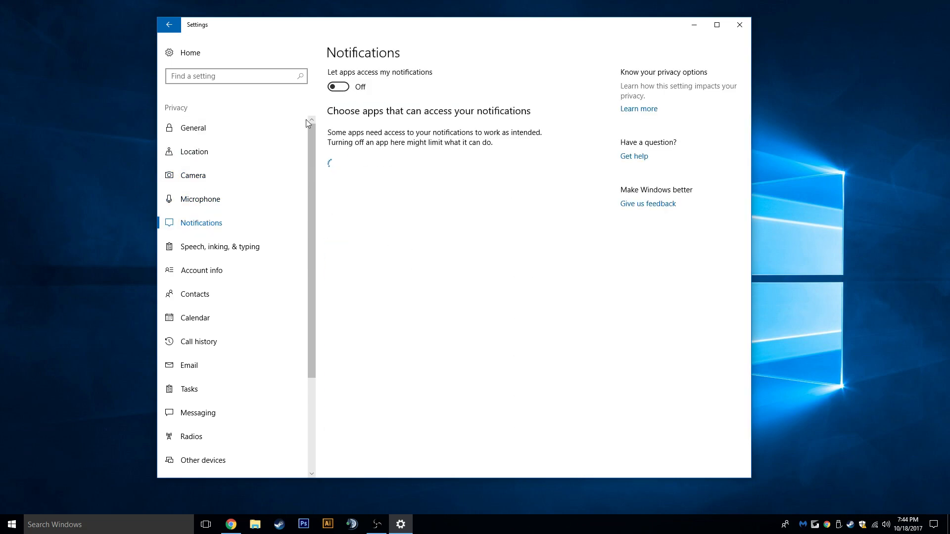
pyautogui.click(219, 247)
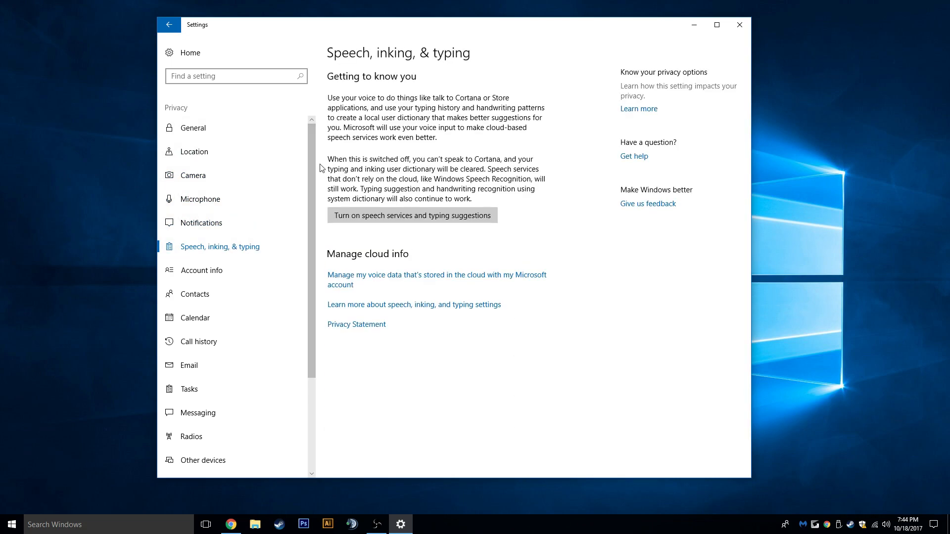
# Step: Review the privacy access settings from Account info, Contacts, Calendar and Call history through Email, Tasks, Messaging, Radios and Other devices
pyautogui.click(249, 264)
pyautogui.click(223, 292)
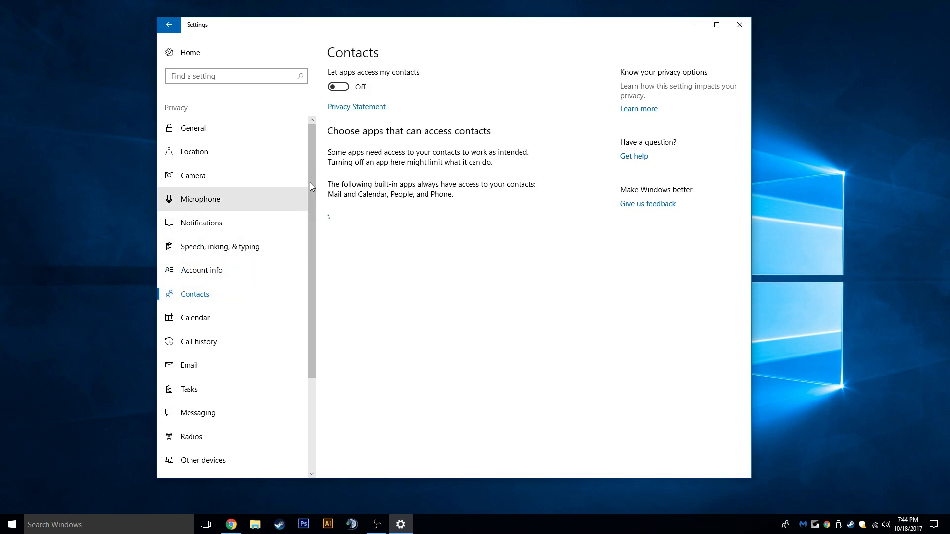
pyautogui.click(233, 318)
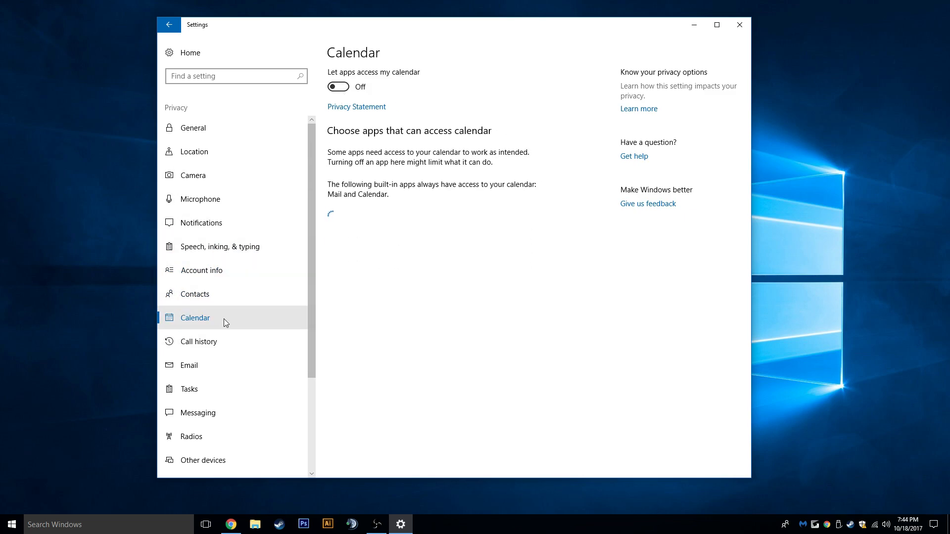
pyautogui.click(232, 341)
pyautogui.click(206, 364)
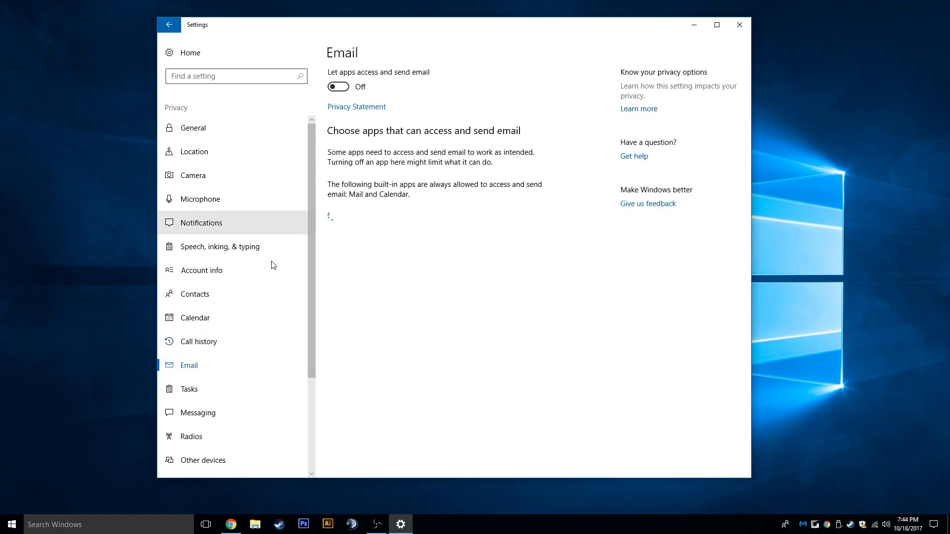
pyautogui.click(215, 390)
pyautogui.click(216, 416)
pyautogui.click(218, 436)
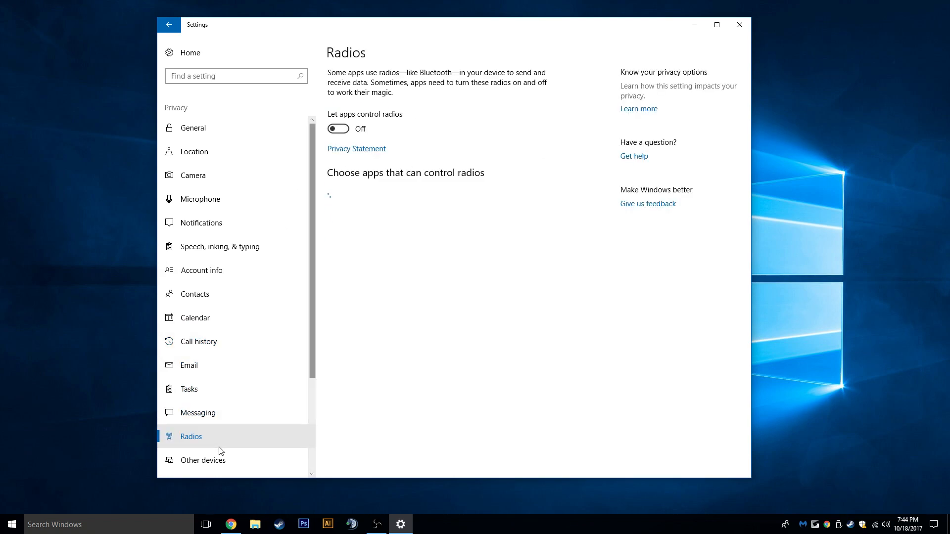
pyautogui.click(219, 458)
# Step: Set the feedback frequency to Never in the Feedback & diagnostics privacy settings
pyautogui.scroll(-3, 230, 405)
pyautogui.click(235, 352)
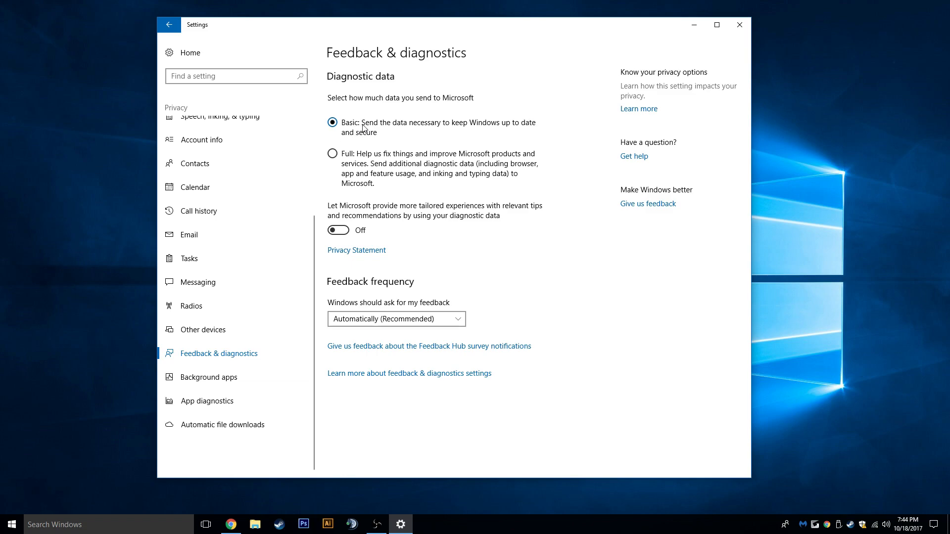
pyautogui.click(377, 319)
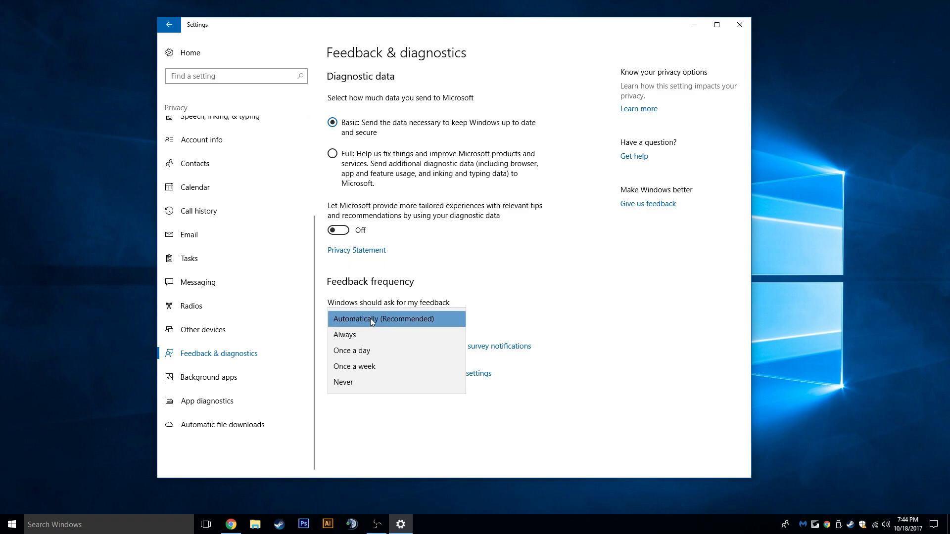
pyautogui.click(346, 381)
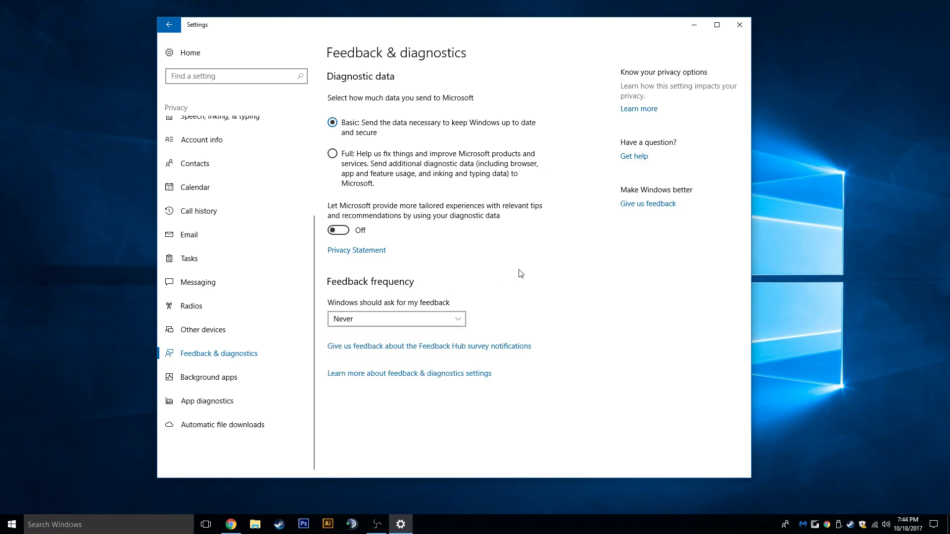
# Step: Review which apps may run in the background, and check the App diagnostics privacy page
pyautogui.click(209, 377)
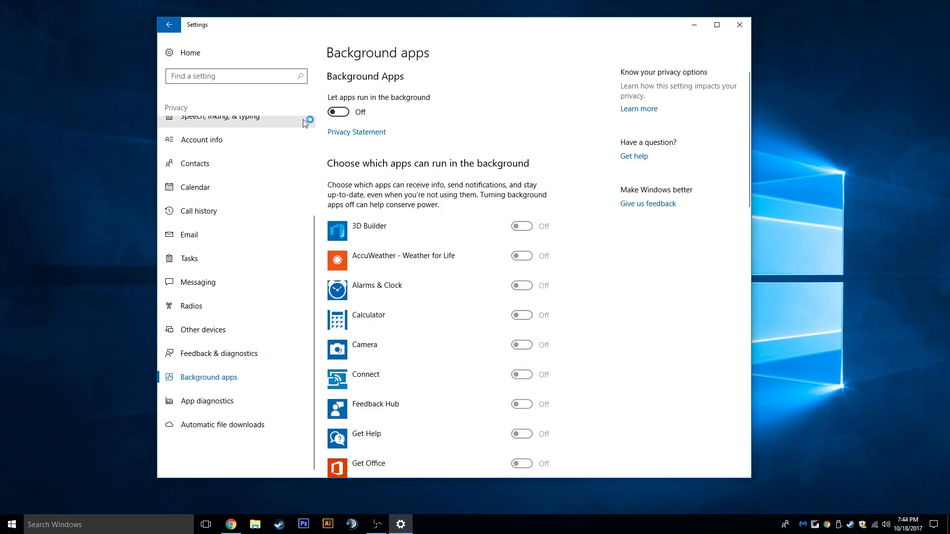
pyautogui.scroll(-6, 391, 247)
pyautogui.scroll(-10, 377, 254)
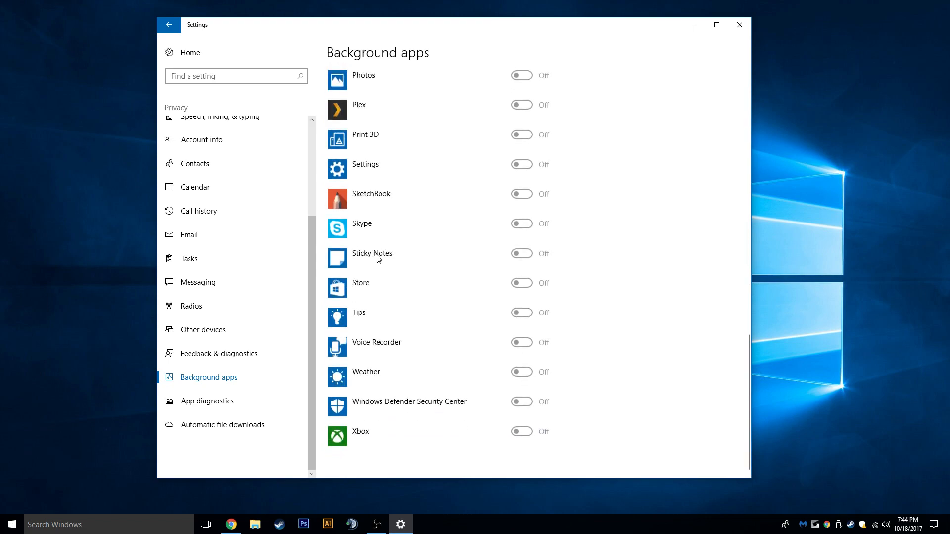
pyautogui.scroll(7, 378, 259)
pyautogui.scroll(8, 378, 259)
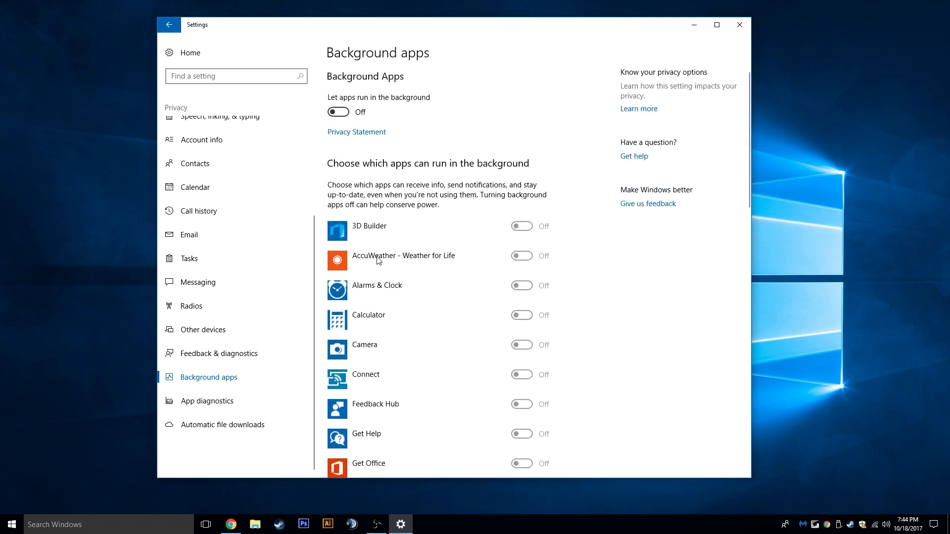
pyautogui.scroll(-10, 387, 360)
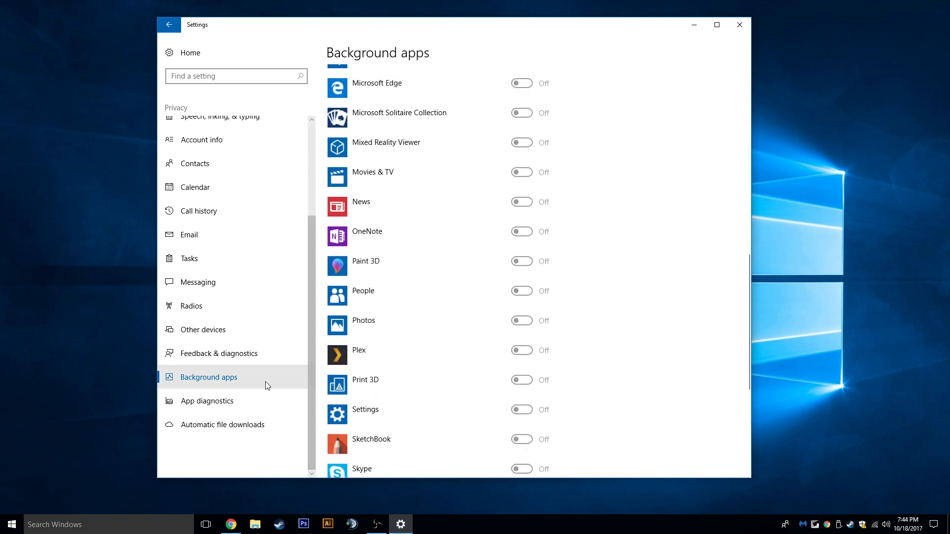
pyautogui.click(230, 402)
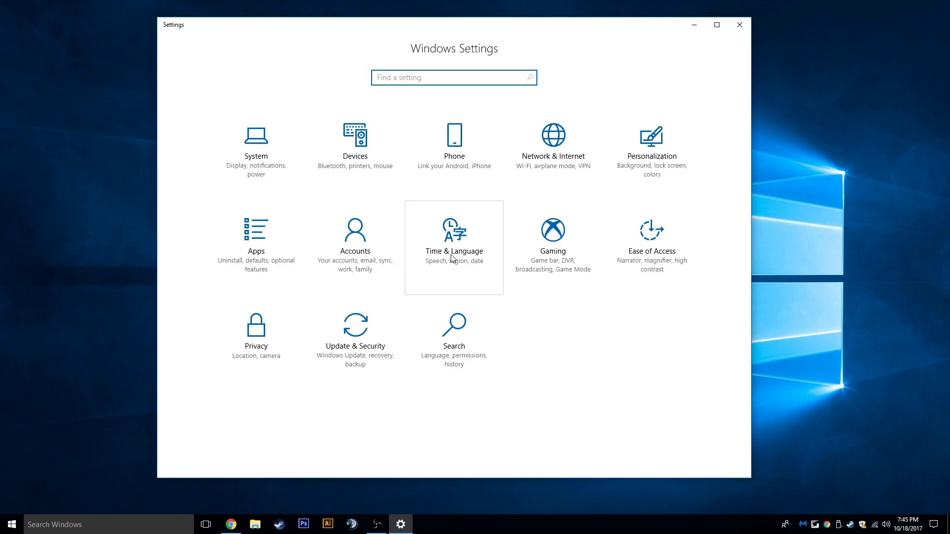
# Step: Review the Gaming settings for Game bar, Game DVR, Game Mode, TruePlay and Xbox Networking, and return to the Settings overview
pyautogui.click(553, 232)
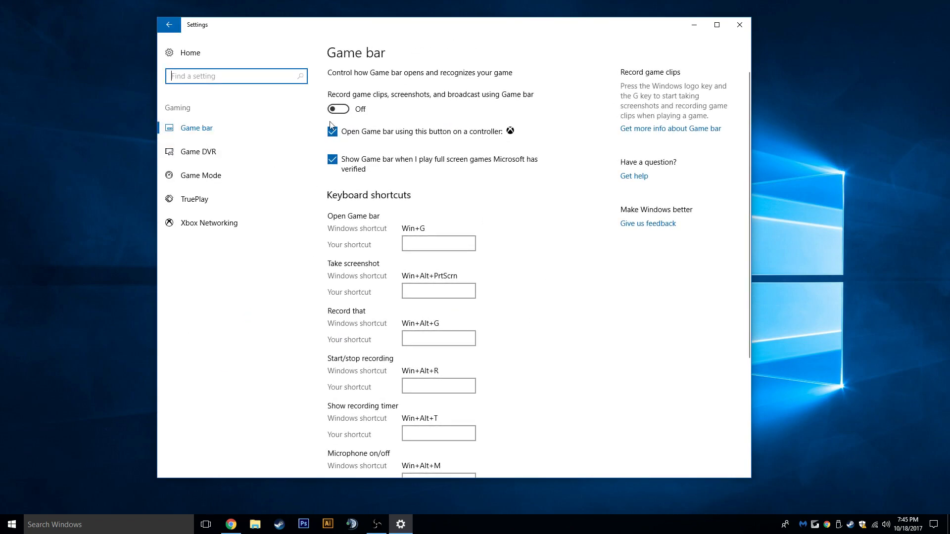
pyautogui.click(239, 153)
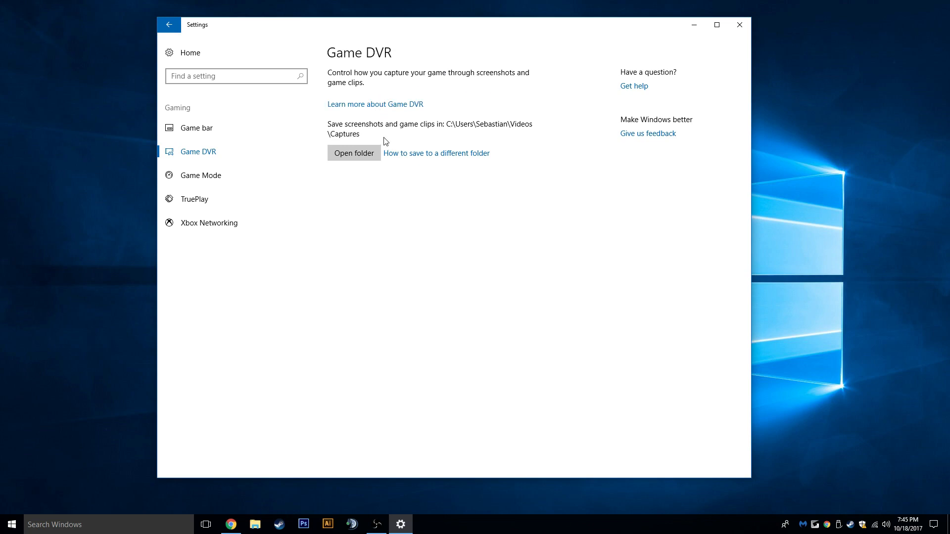
pyautogui.click(228, 177)
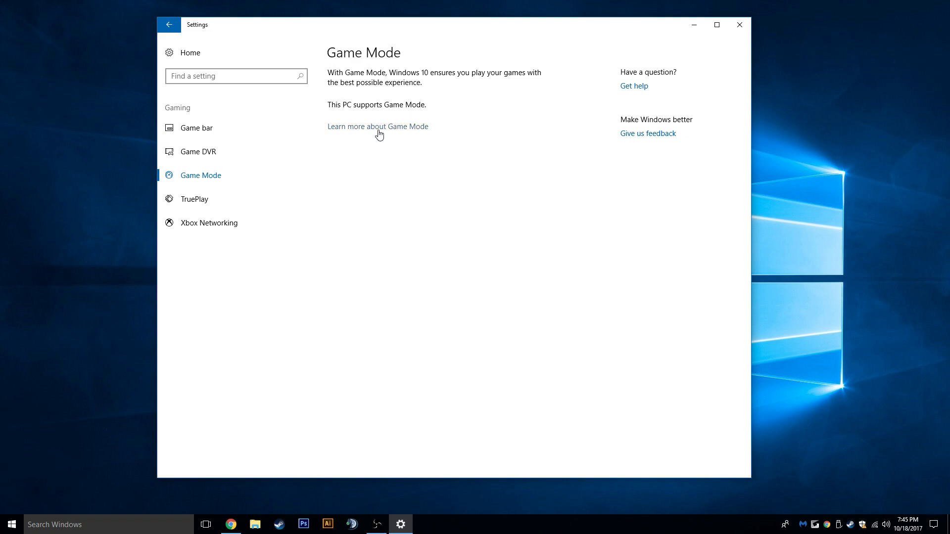
pyautogui.click(224, 200)
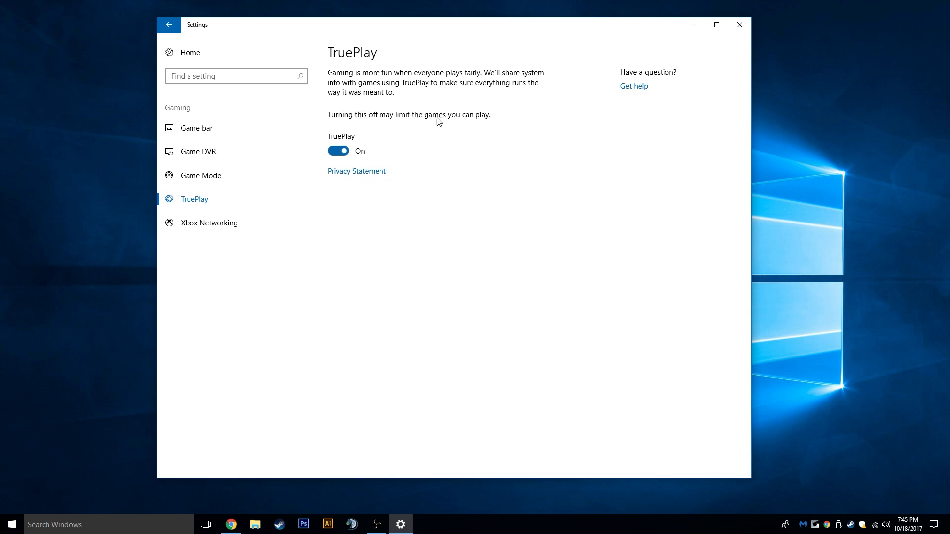
pyautogui.click(219, 222)
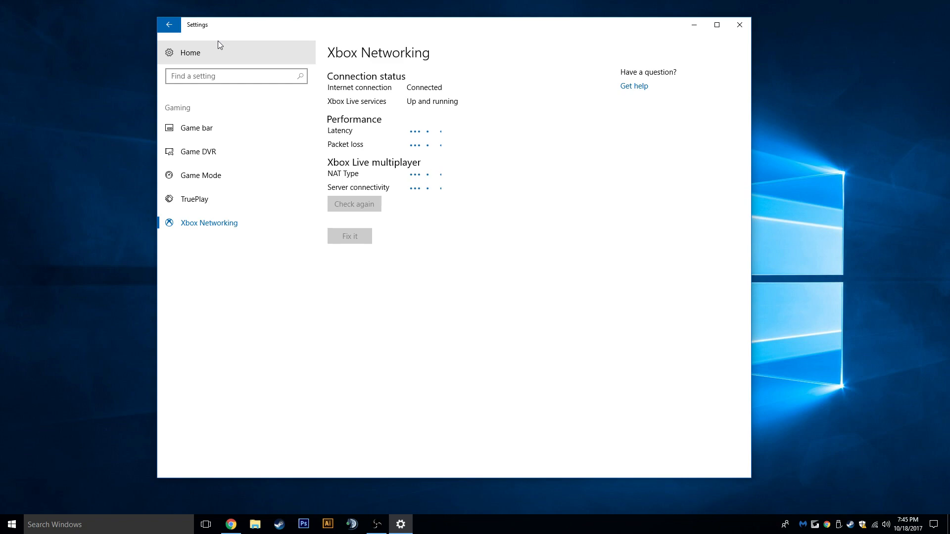
pyautogui.click(169, 25)
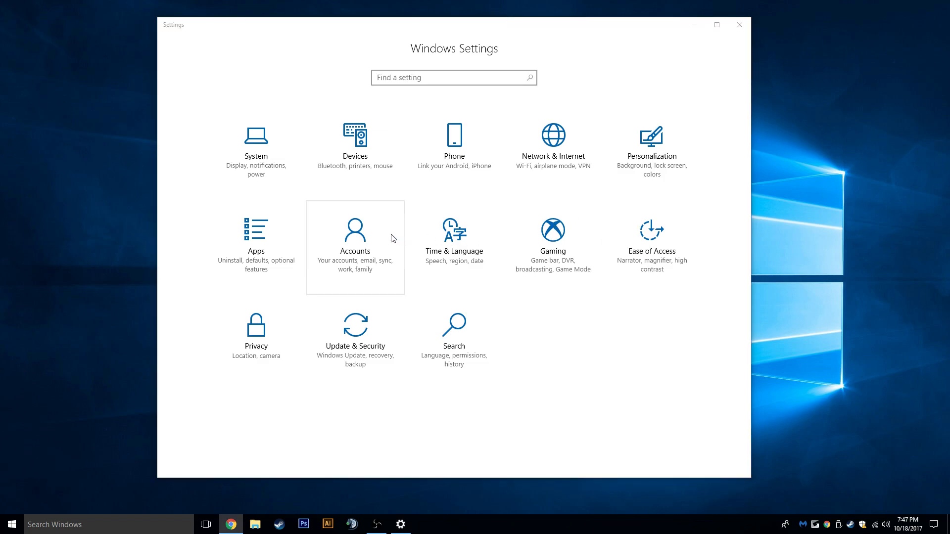
# Step: Review the Default apps page in the Apps settings and check which apps can be chosen for maps
pyautogui.click(273, 243)
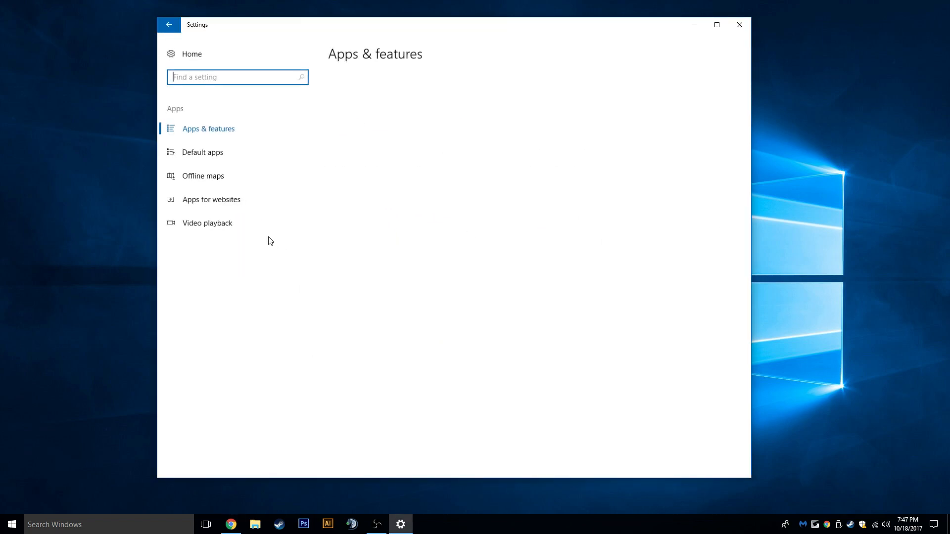
pyautogui.click(223, 157)
pyautogui.click(409, 178)
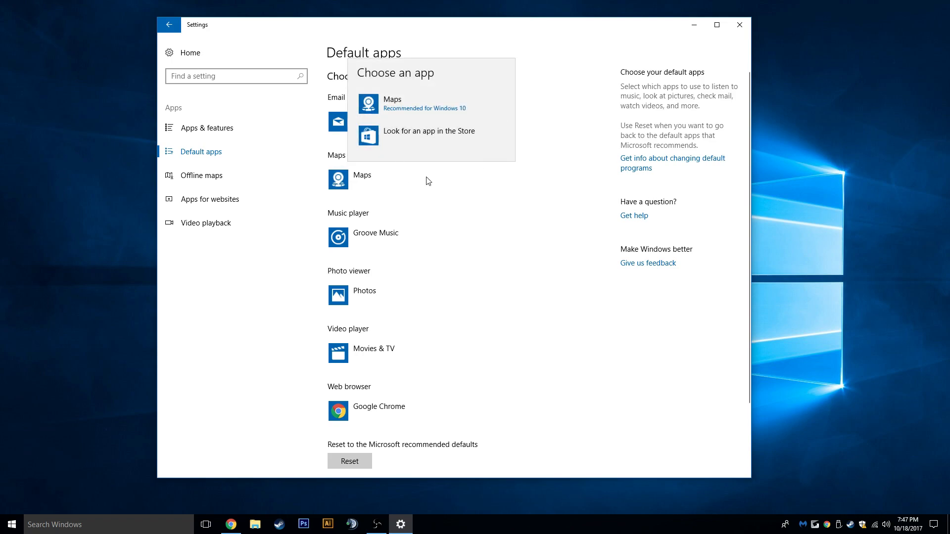
pyautogui.click(657, 308)
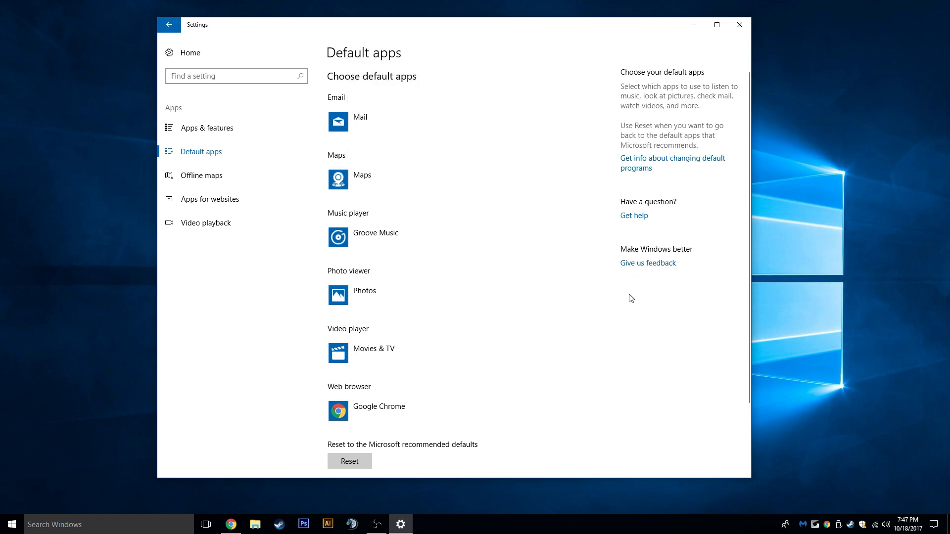
# Step: Turn off automatic map updates in the Offline maps settings and delete all downloaded maps
pyautogui.click(194, 185)
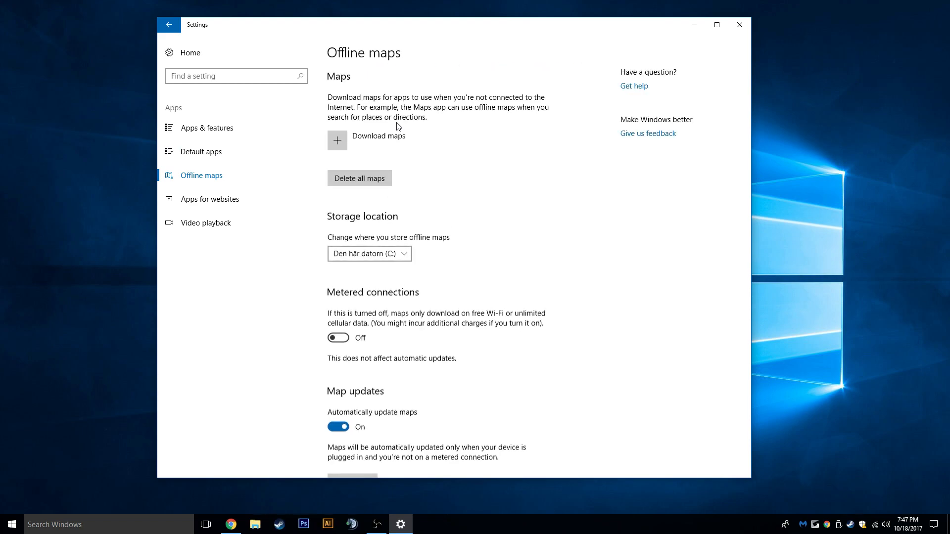
pyautogui.scroll(-2, 336, 277)
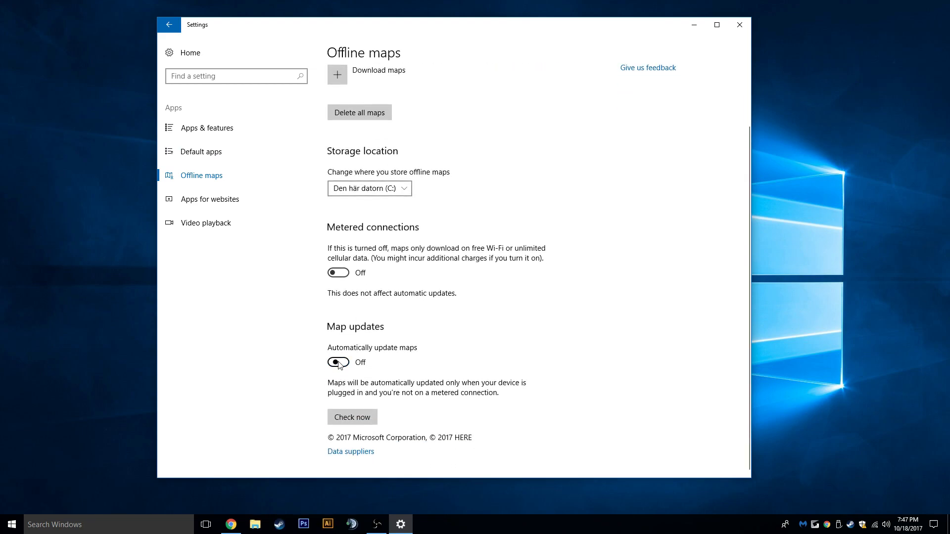
pyautogui.click(375, 110)
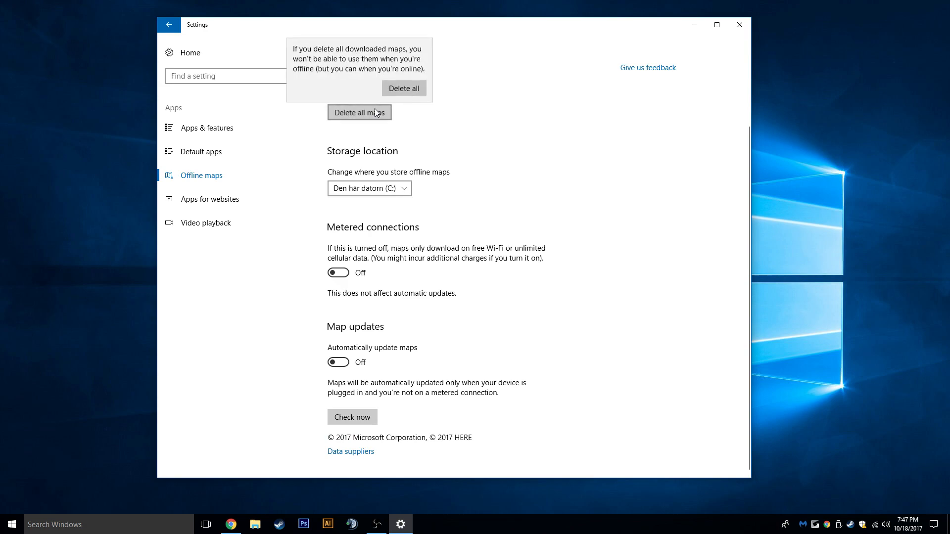
pyautogui.click(396, 94)
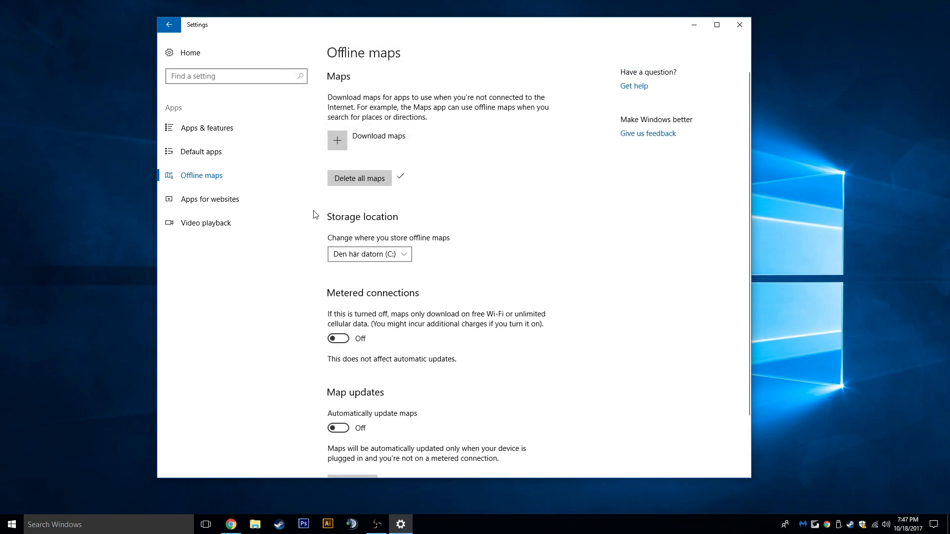
# Step: Turn off the Groove Music association under Apps for websites, and review the Video playback page before returning to the Settings overview
pyautogui.click(237, 203)
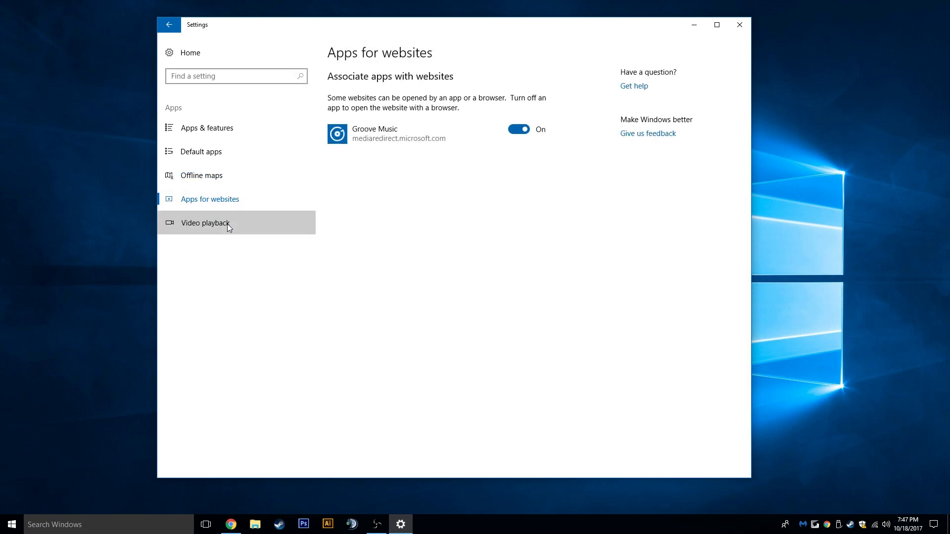
pyautogui.click(227, 224)
pyautogui.click(235, 204)
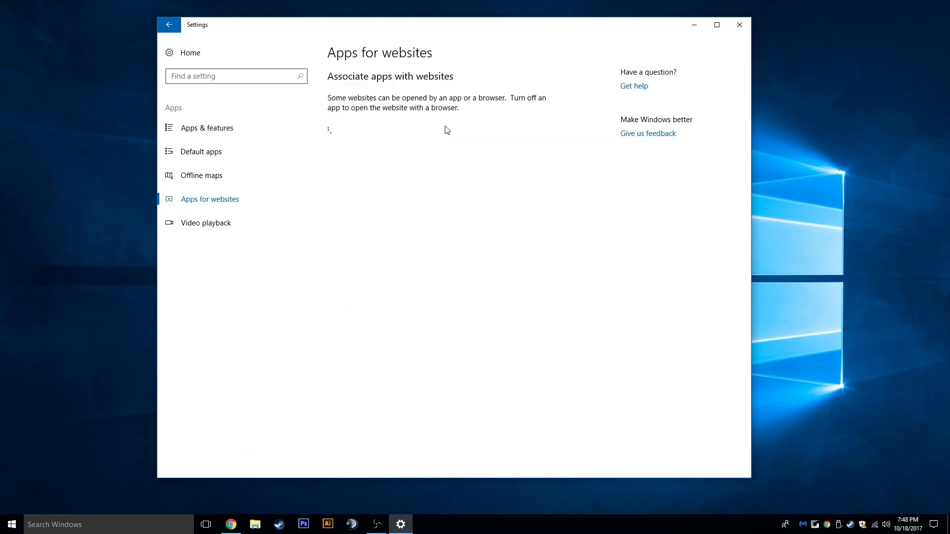
pyautogui.click(519, 134)
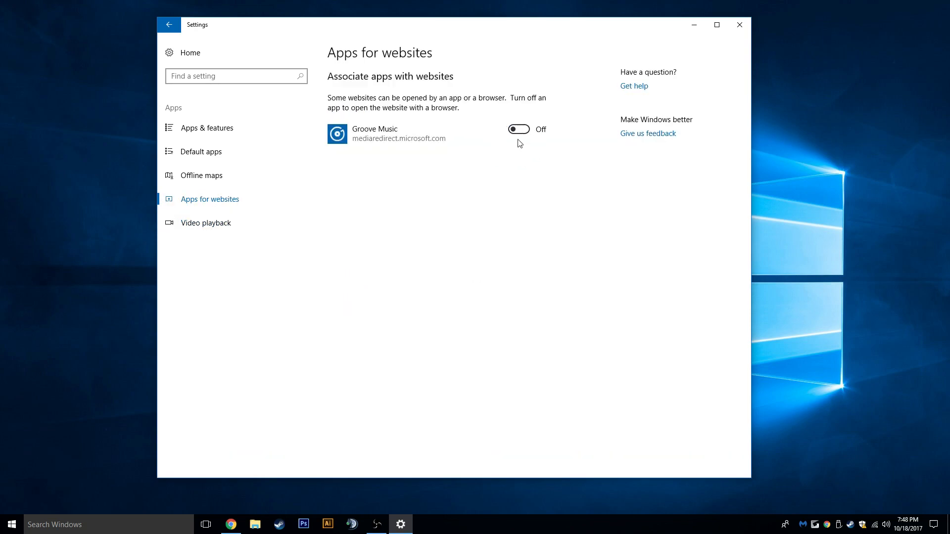
pyautogui.click(252, 225)
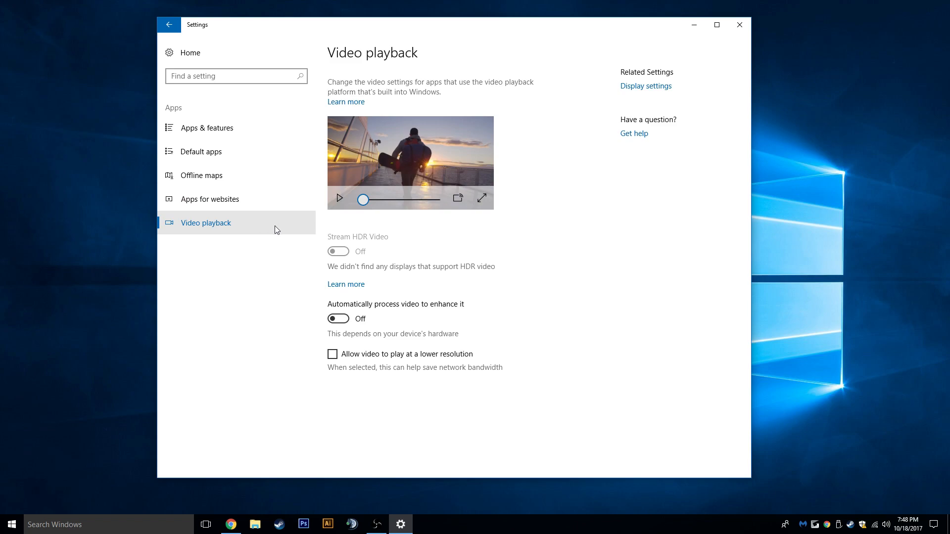
pyautogui.click(187, 55)
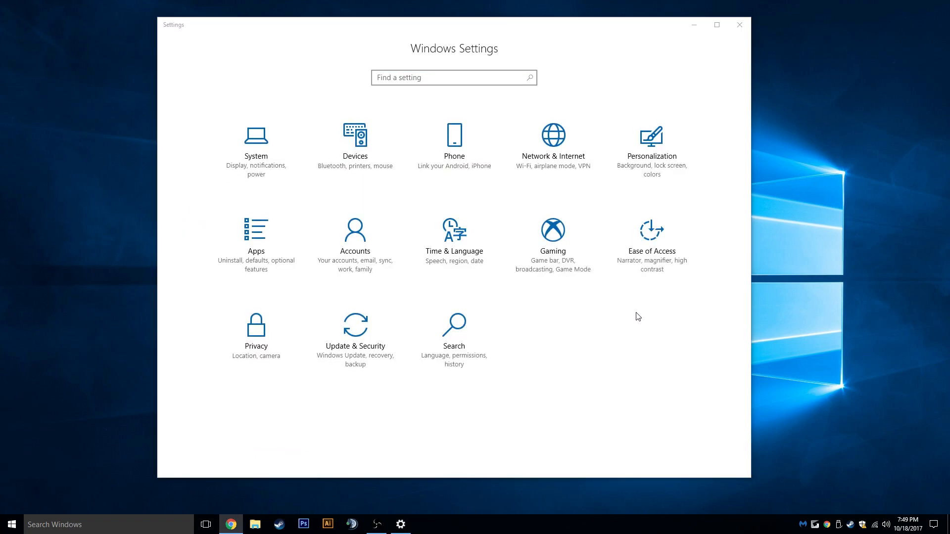
# Step: Turn on Night light in the Display settings and review its color temperature and schedule options
pyautogui.click(280, 150)
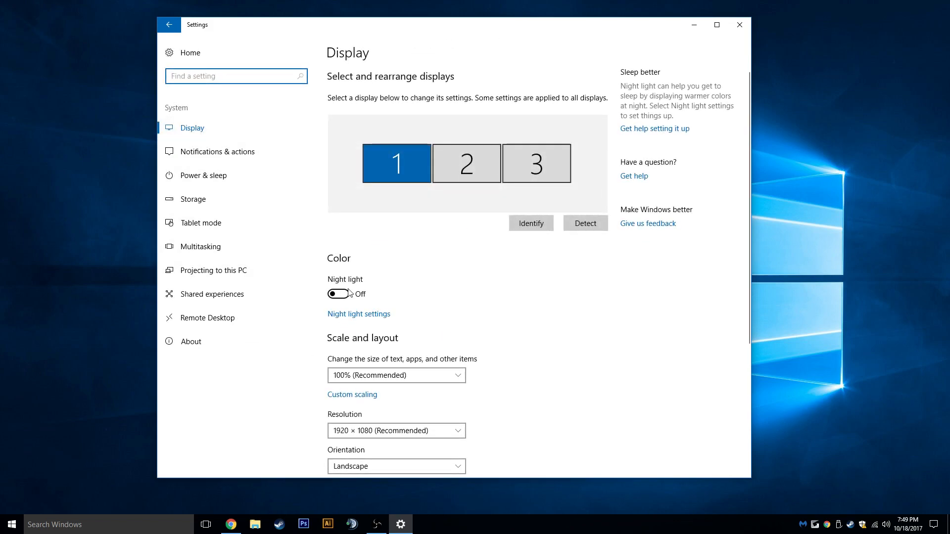
pyautogui.scroll(-4, 569, 304)
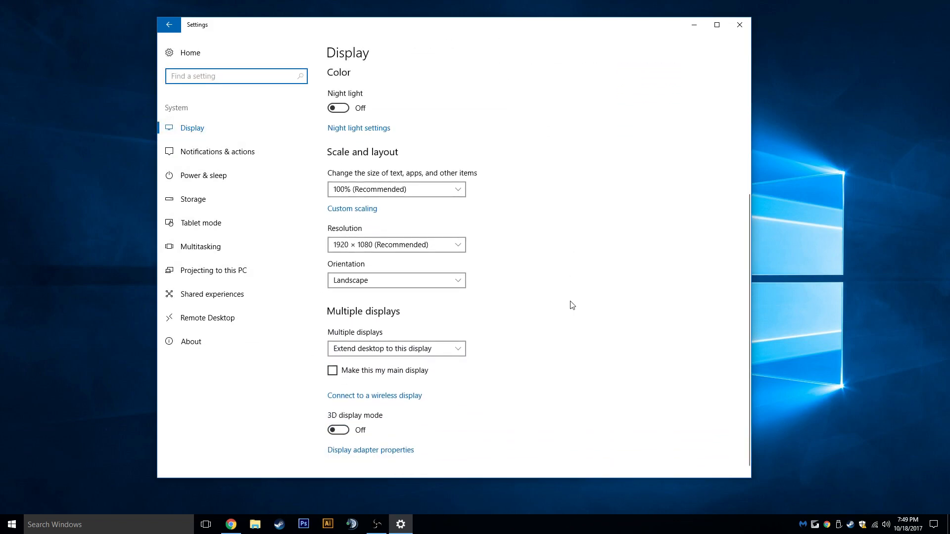
pyautogui.scroll(4, 568, 304)
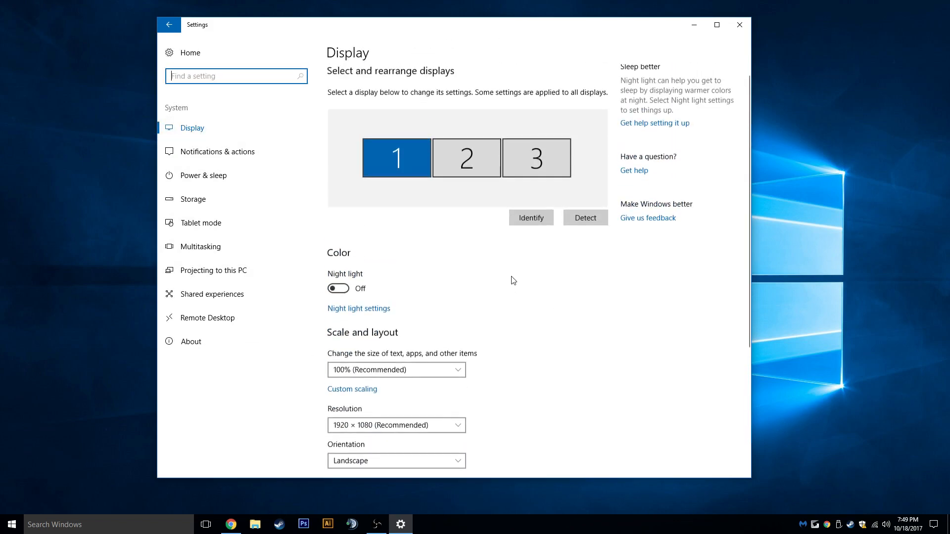
pyautogui.click(339, 295)
pyautogui.click(370, 317)
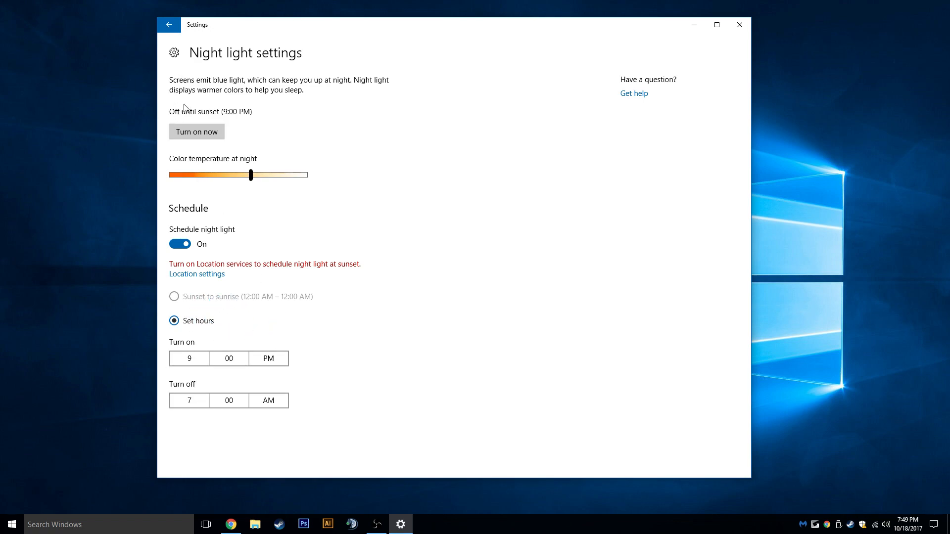
pyautogui.click(169, 24)
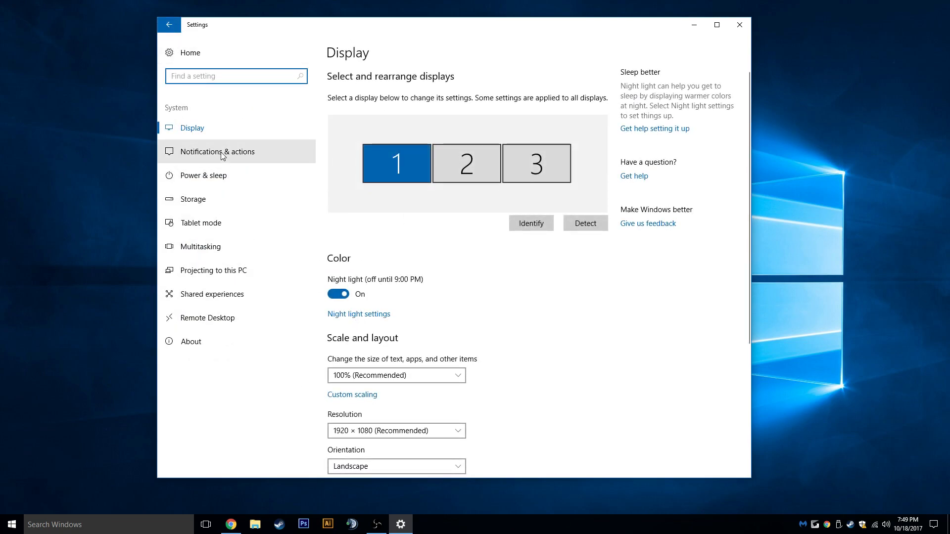
# Step: Turn on notifications from apps and other senders, but turn off lock screen notifications, lock screen reminders and VoIP calls, and the AutoPlay and Settings senders
pyautogui.click(277, 151)
pyautogui.scroll(-5, 391, 287)
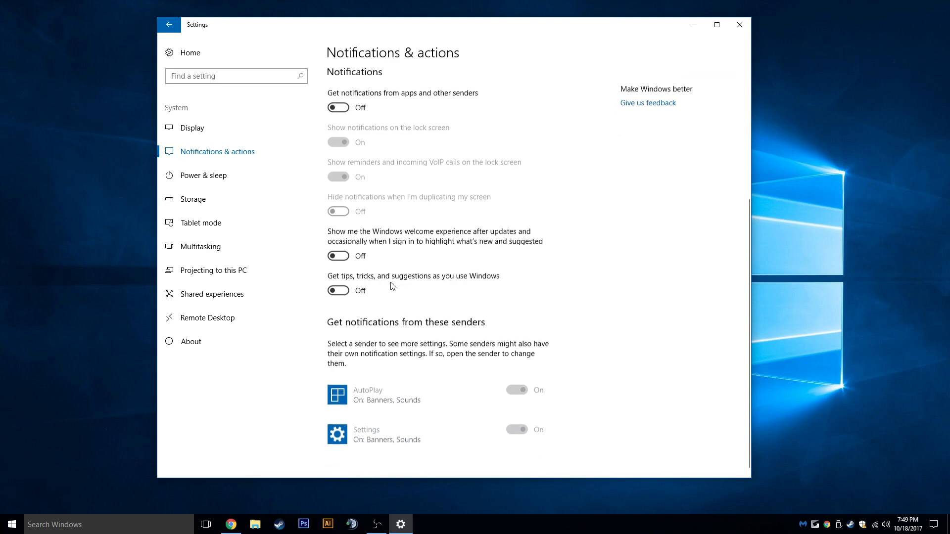
pyautogui.click(336, 105)
pyautogui.click(338, 139)
pyautogui.click(339, 173)
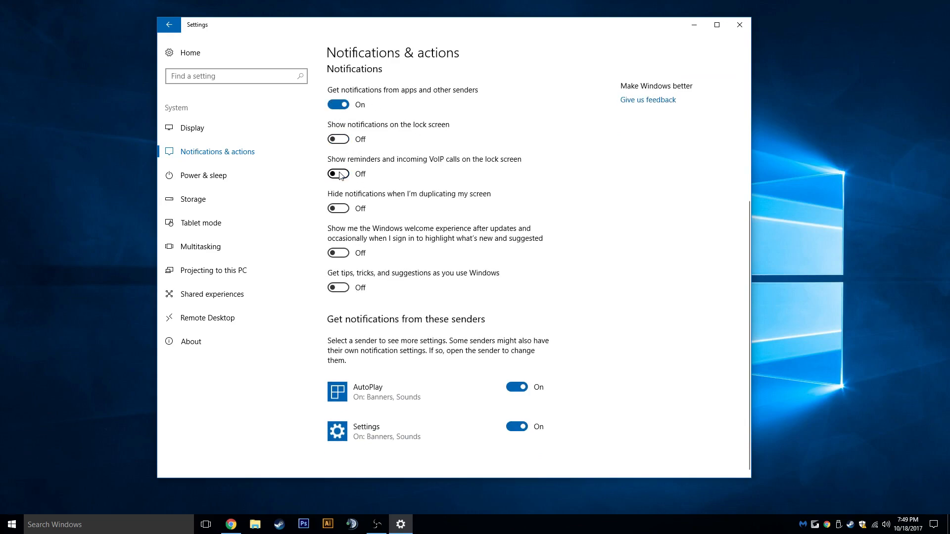
pyautogui.click(514, 387)
pyautogui.click(526, 426)
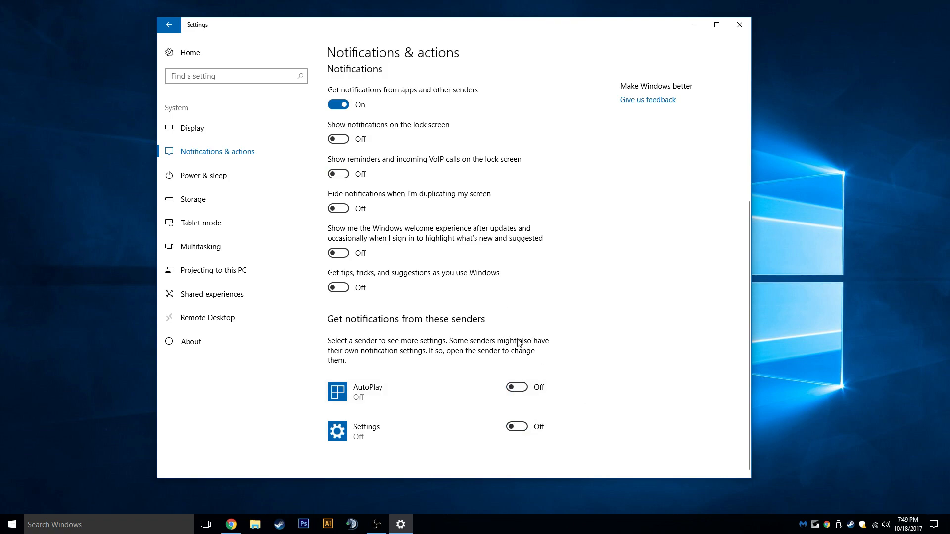
# Step: Review the plugged-in screen and sleep timeouts under Power & sleep, and check the Storage page
pyautogui.click(230, 173)
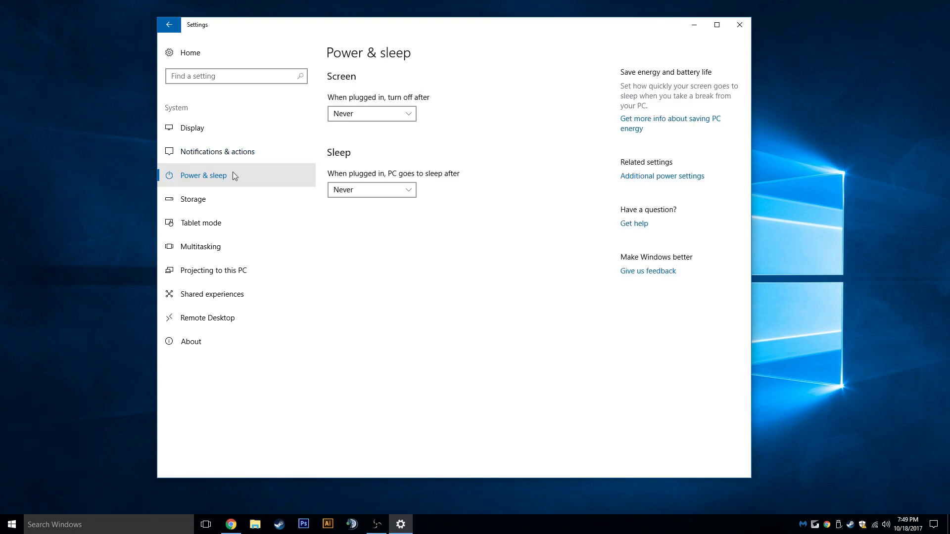
pyautogui.click(362, 118)
pyautogui.click(355, 182)
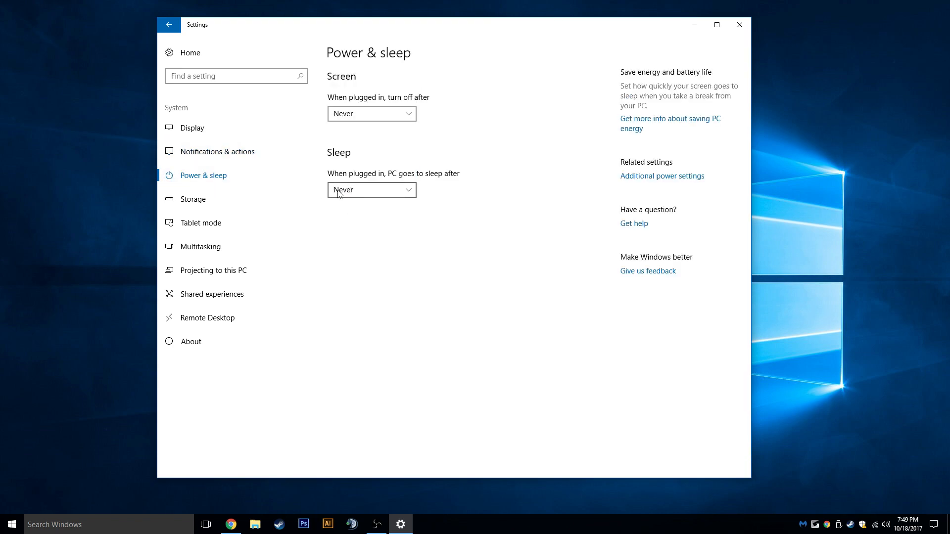
pyautogui.click(207, 199)
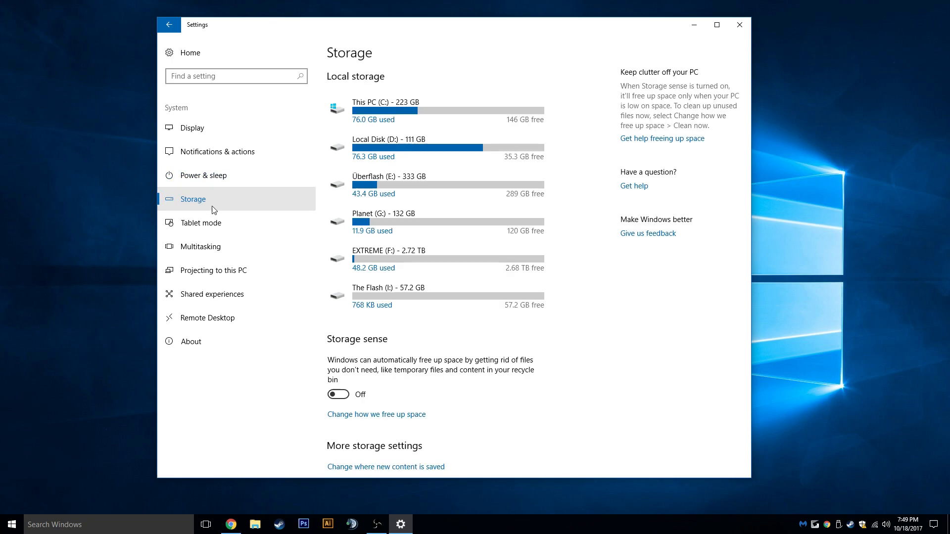
# Step: Configure Tablet mode to use desktop mode at sign-in and to "Don't ask me and don't switch" for automatic switching
pyautogui.click(216, 228)
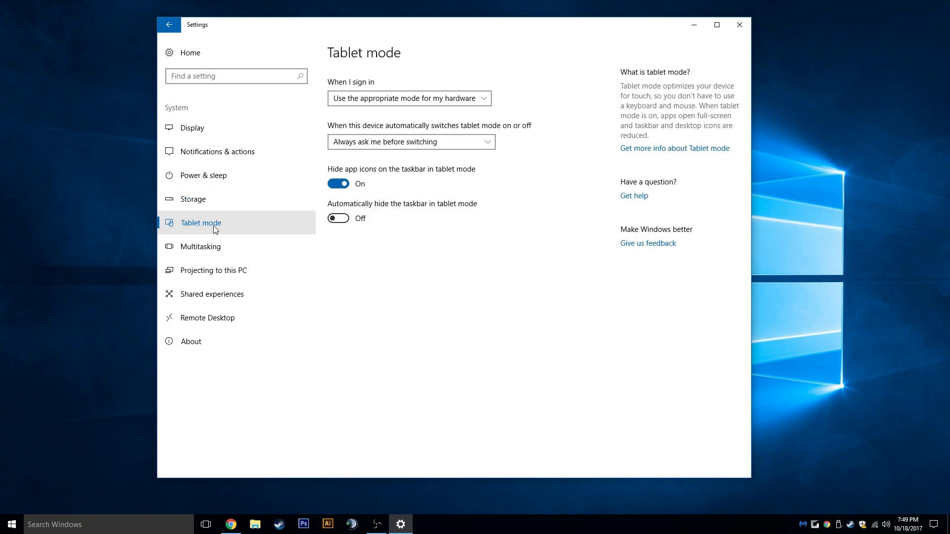
pyautogui.click(375, 98)
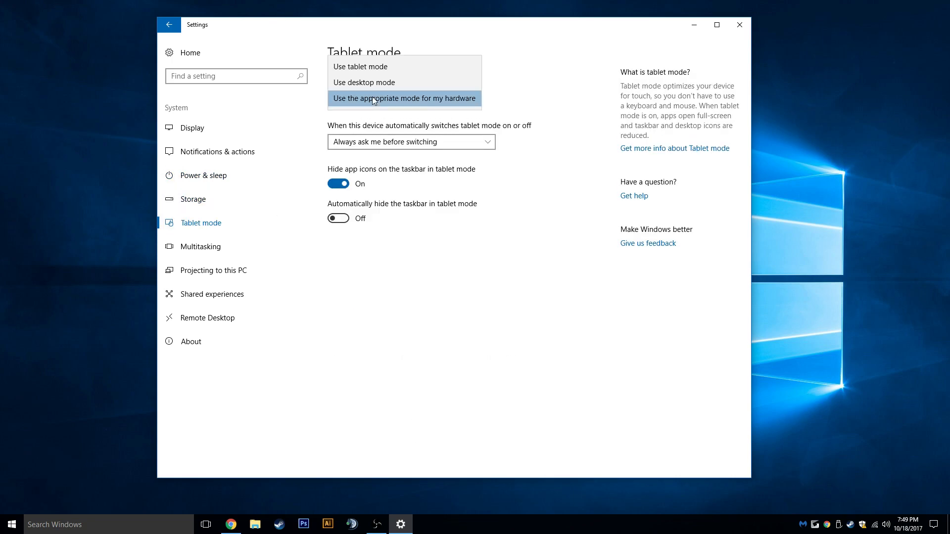
pyautogui.click(374, 85)
pyautogui.click(435, 140)
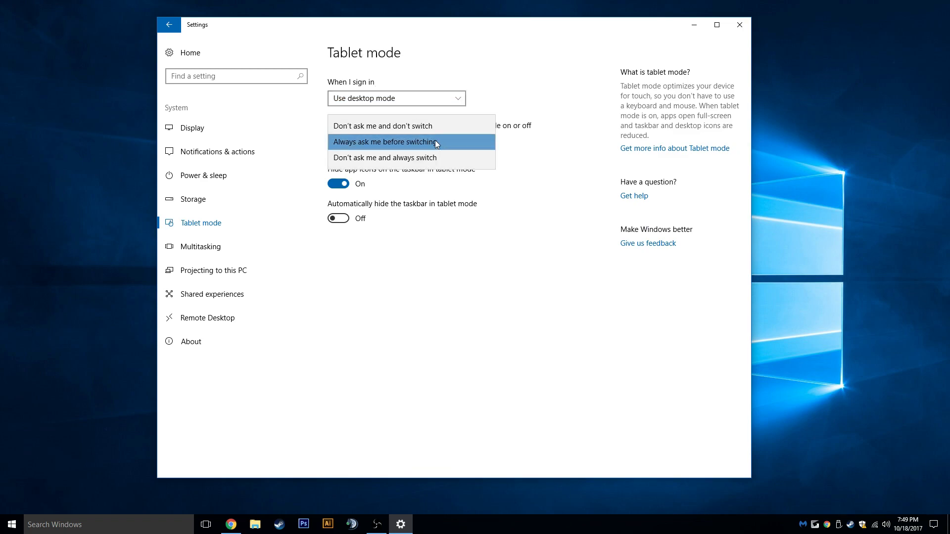
pyautogui.click(390, 124)
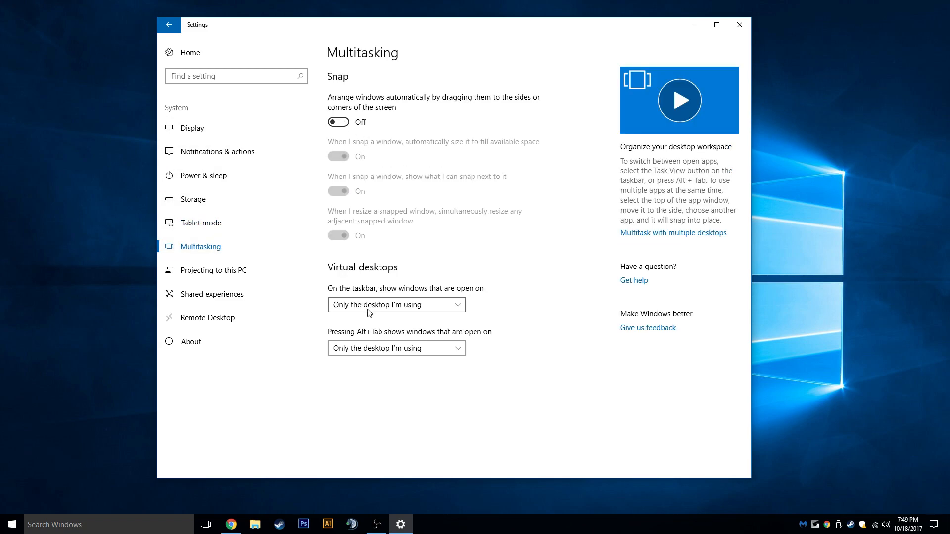
# Step: Turn off the plugged-in-only discovery option for projecting to this PC, and turn off sharing across devices in Shared experiences
pyautogui.click(206, 276)
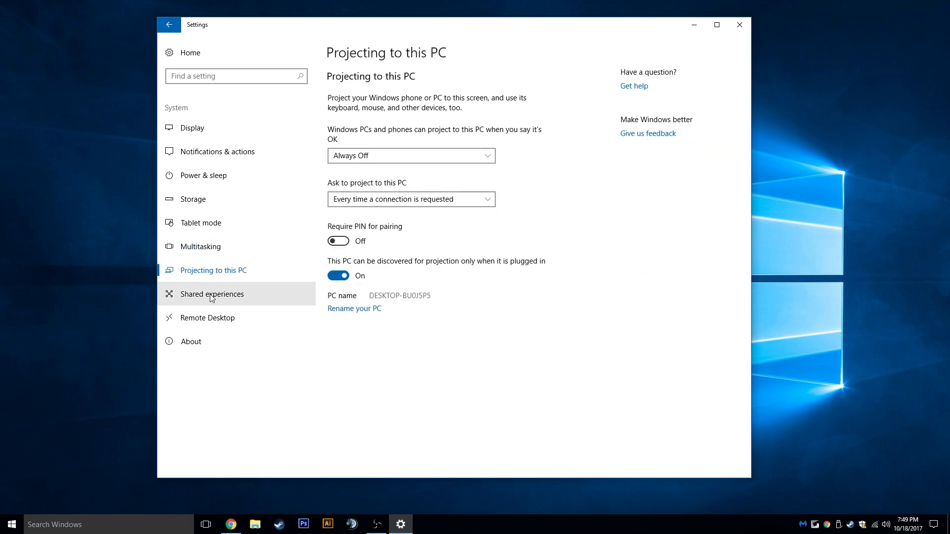
pyautogui.click(337, 277)
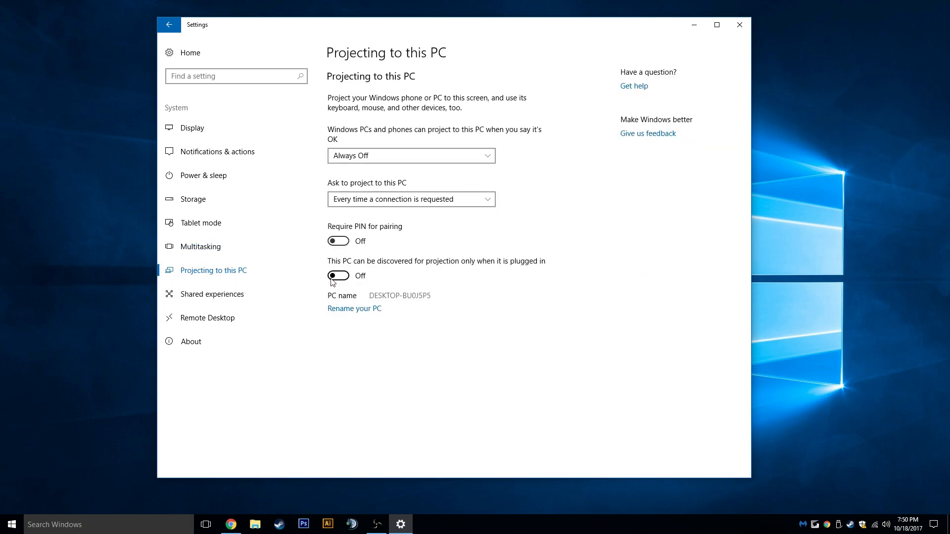
pyautogui.click(242, 296)
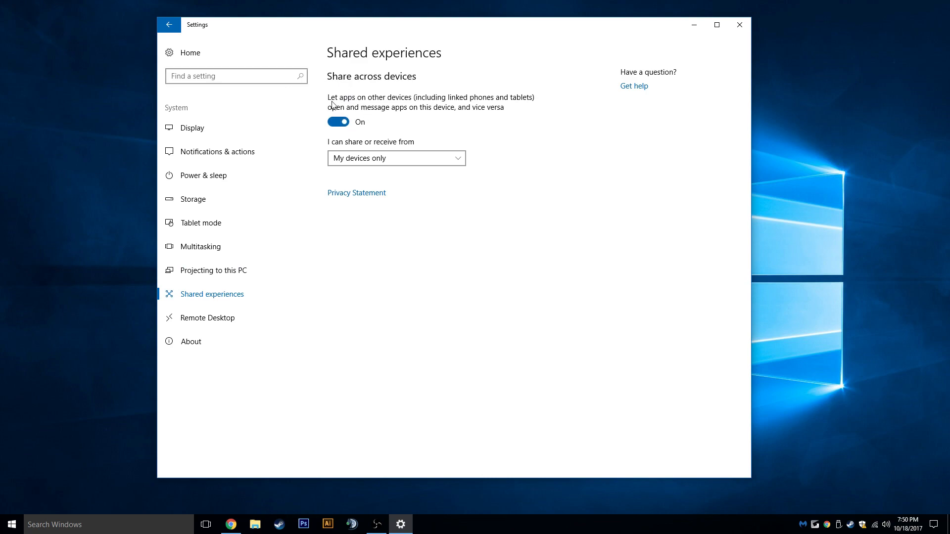
pyautogui.click(338, 122)
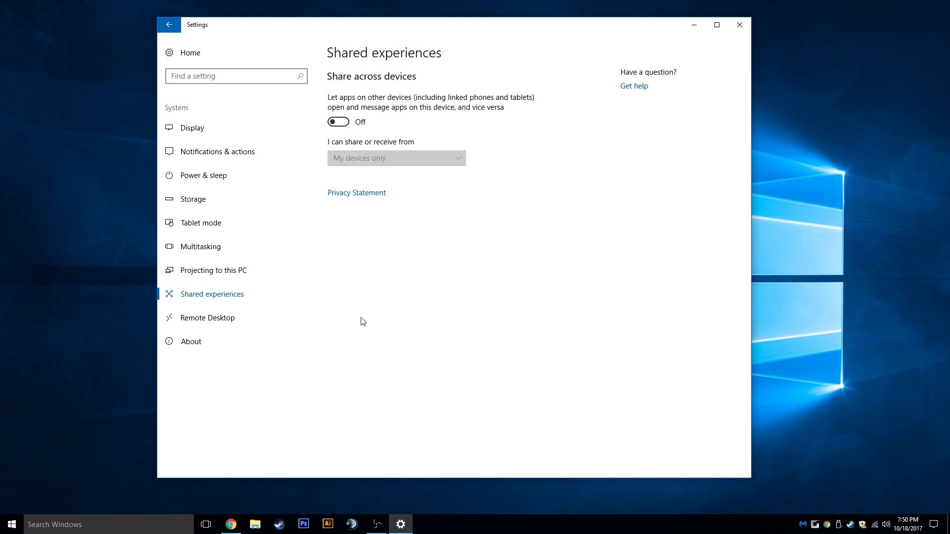
# Step: Check the Remote Desktop and About pages, and switch to Control Panel's System and Security section
pyautogui.click(203, 318)
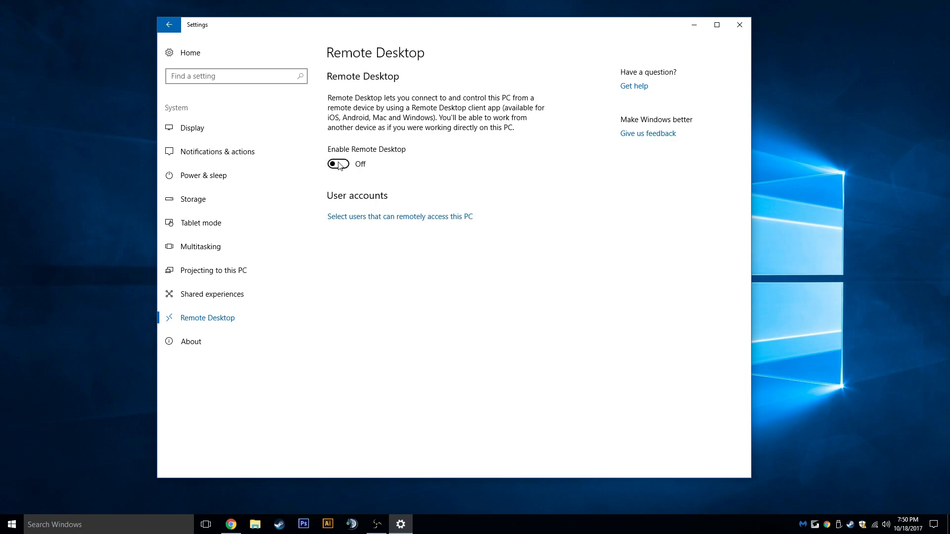
pyautogui.click(221, 346)
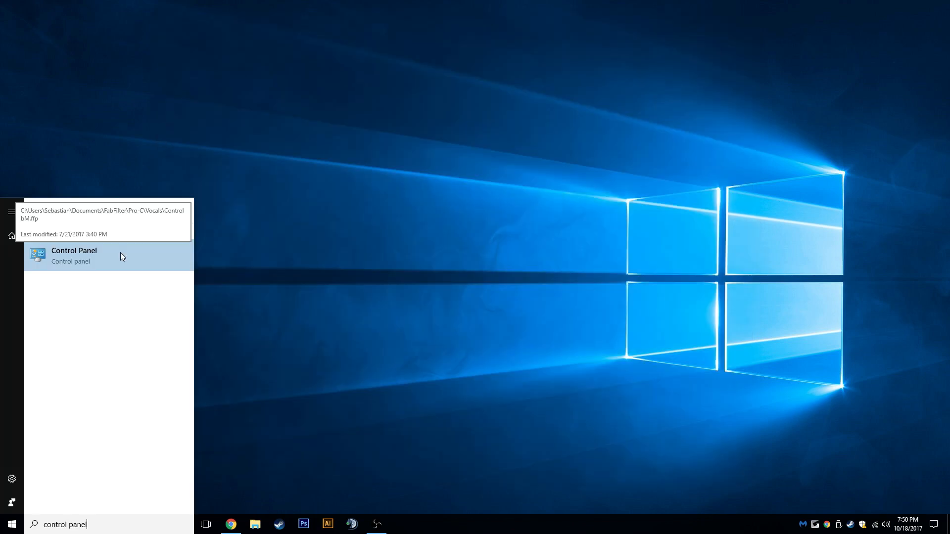
pyautogui.click(120, 254)
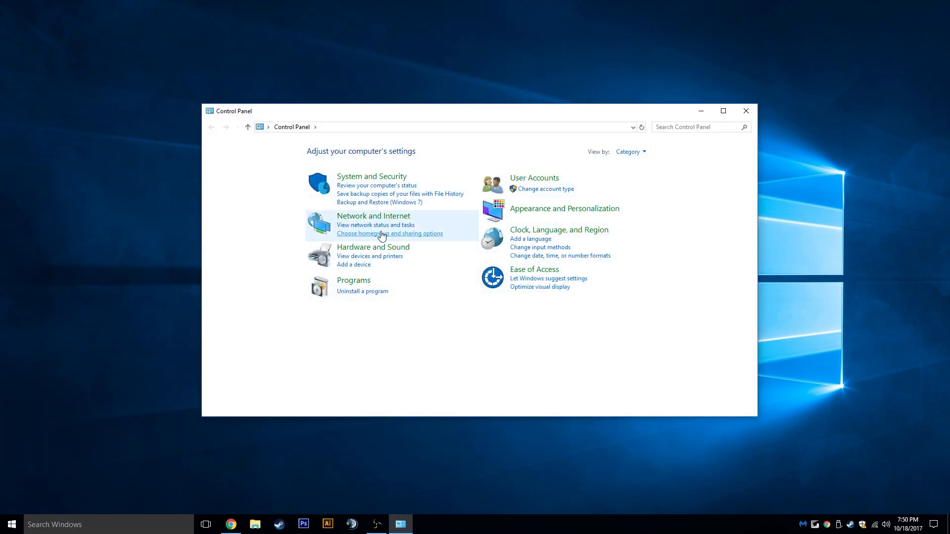
pyautogui.click(382, 182)
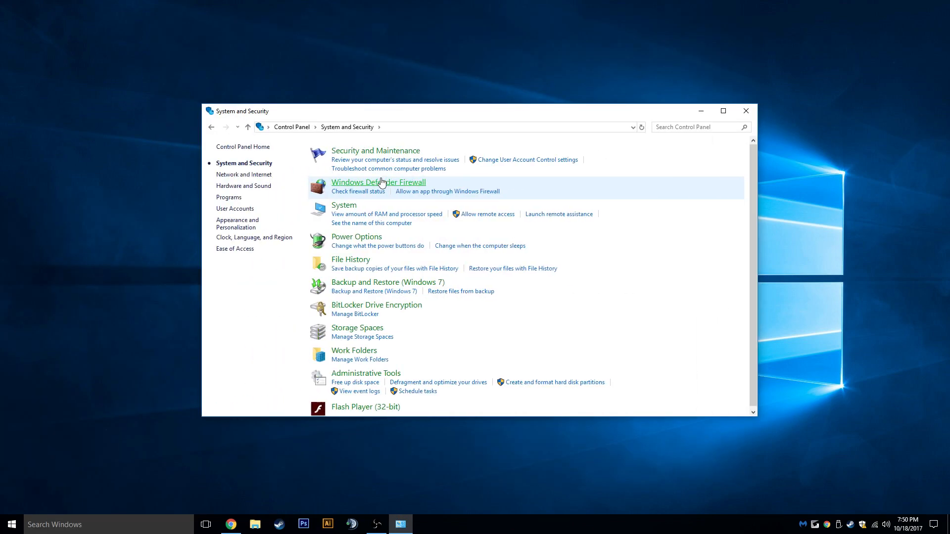
# Step: Open the performance settings from Advanced system settings and apply the custom visual effects selection
pyautogui.click(354, 207)
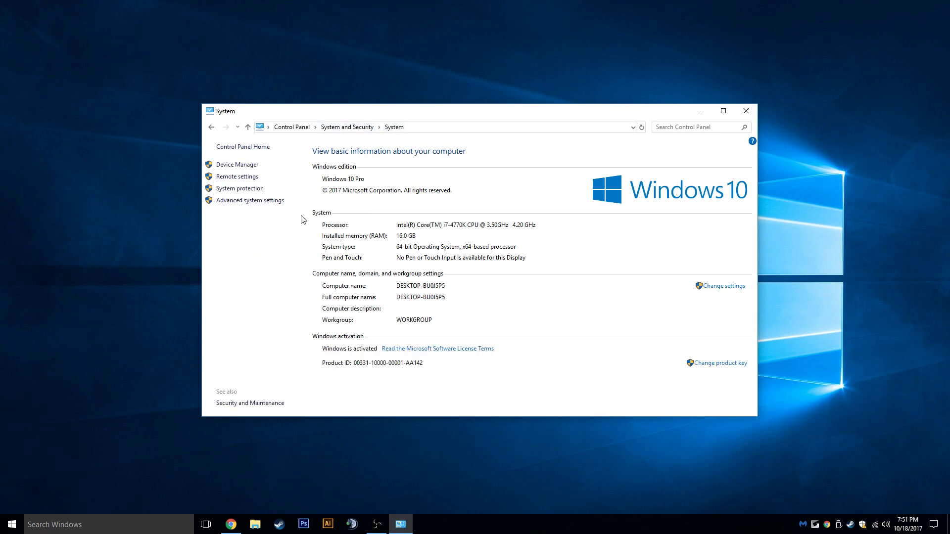
pyautogui.click(237, 203)
pyautogui.moveTo(230, 130); pyautogui.dragTo(522, 170)
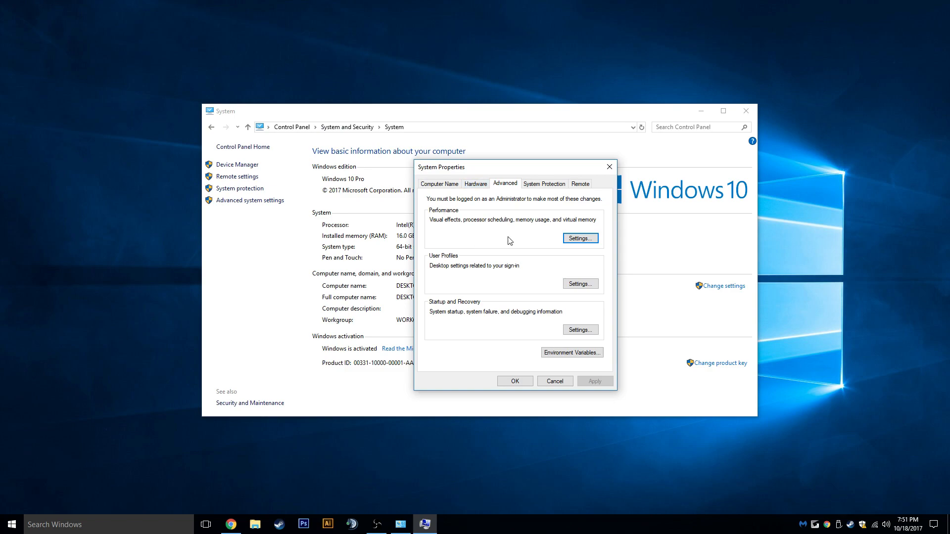
pyautogui.click(582, 240)
pyautogui.moveTo(555, 209); pyautogui.dragTo(351, 99)
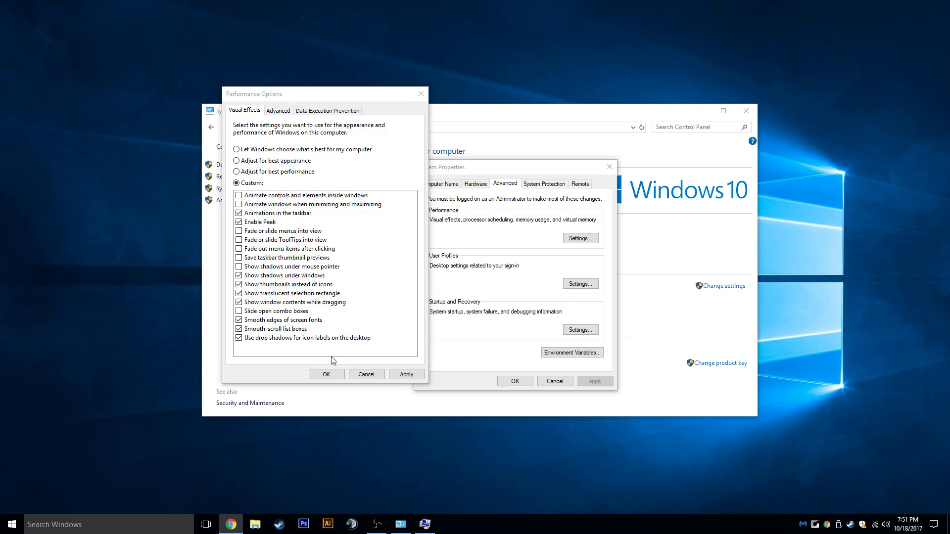
pyautogui.click(411, 358)
pyautogui.click(407, 375)
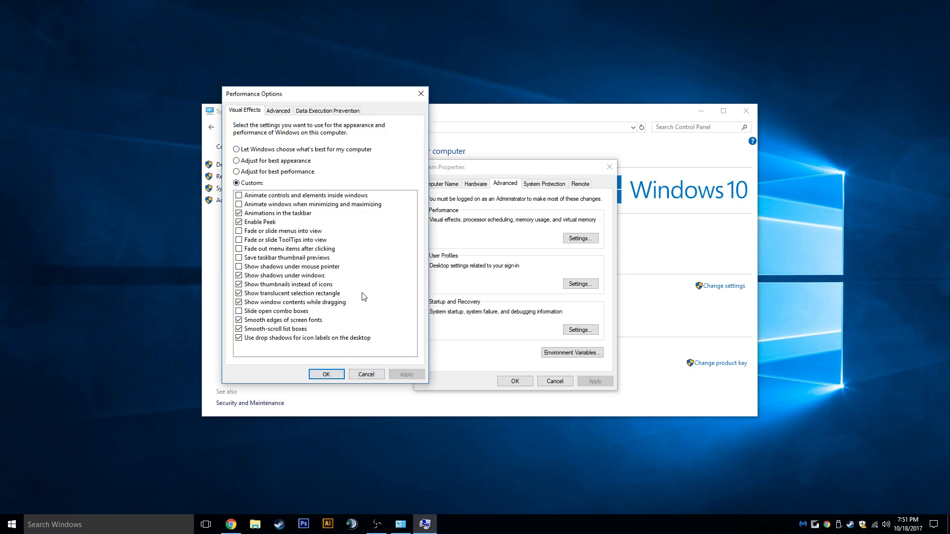
# Step: Check the Advanced and Data Execution Prevention options of the performance settings and accept them
pyautogui.click(287, 115)
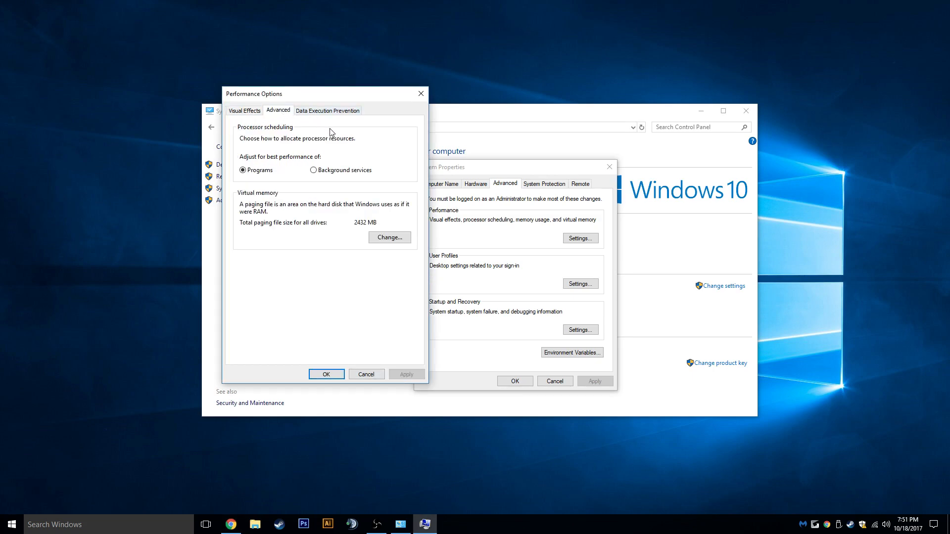
pyautogui.click(327, 114)
pyautogui.click(328, 374)
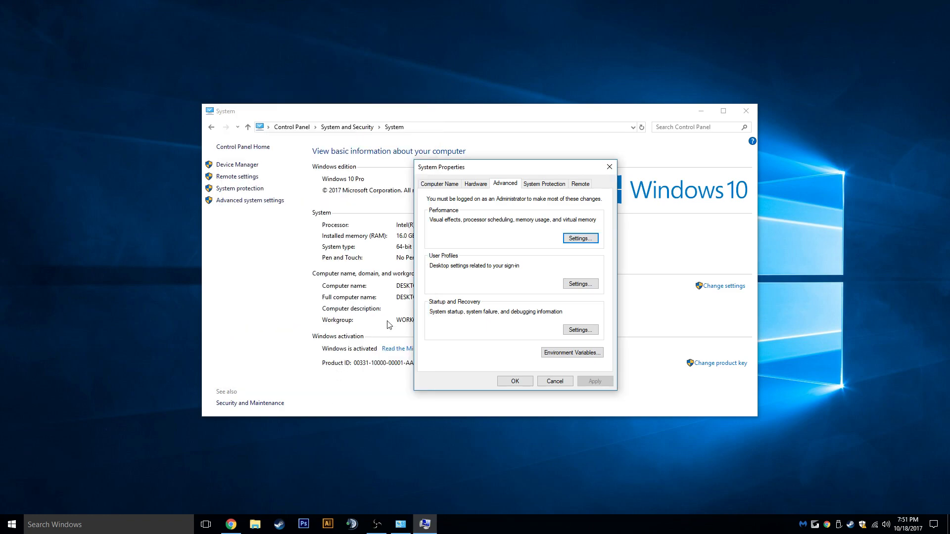
# Step: Review the Remote Assistance limits, then disallow Remote Assistance connections to this computer and apply the change
pyautogui.click(581, 184)
pyautogui.click(577, 242)
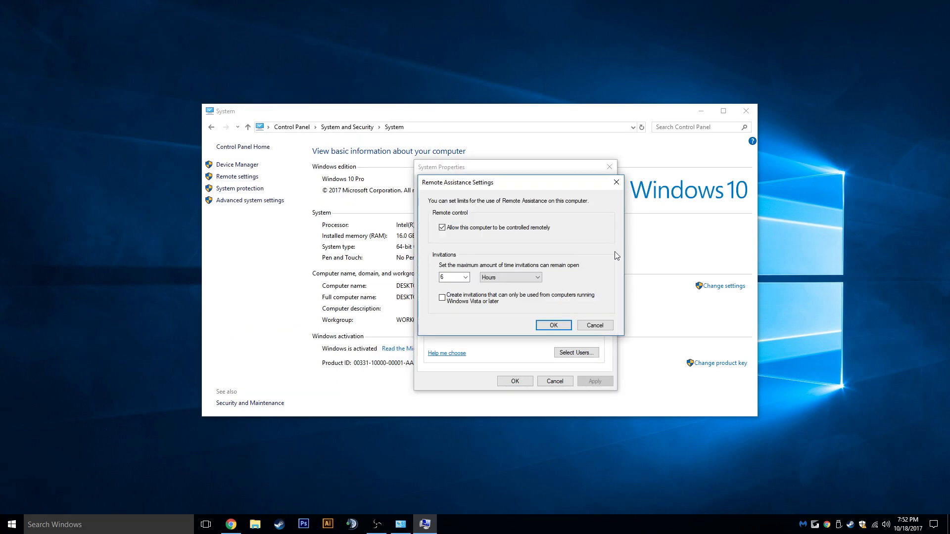
pyautogui.click(547, 325)
pyautogui.click(505, 212)
pyautogui.click(595, 380)
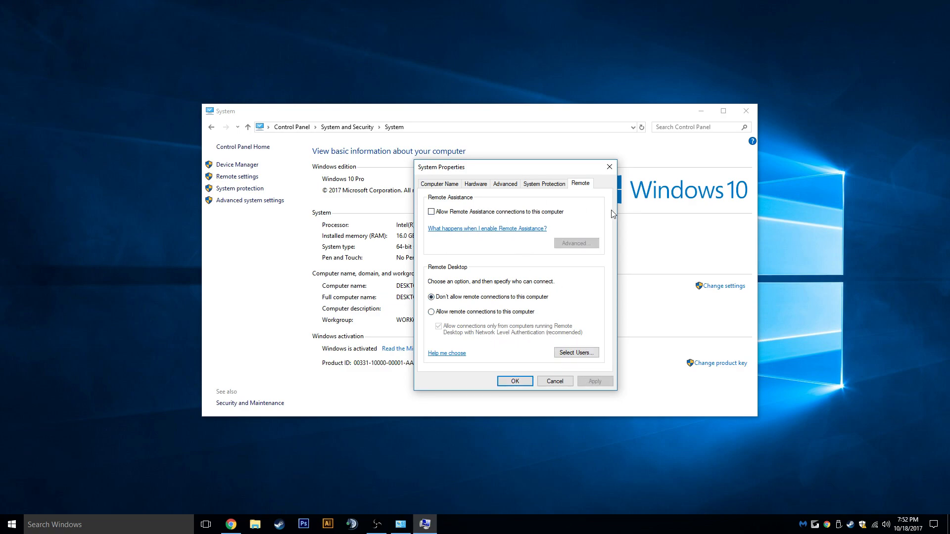
# Step: In Startup and Recovery, keep Windows 10 as the default operating system, turn off the operating system list display time, and accept System Properties
pyautogui.click(499, 185)
pyautogui.click(583, 331)
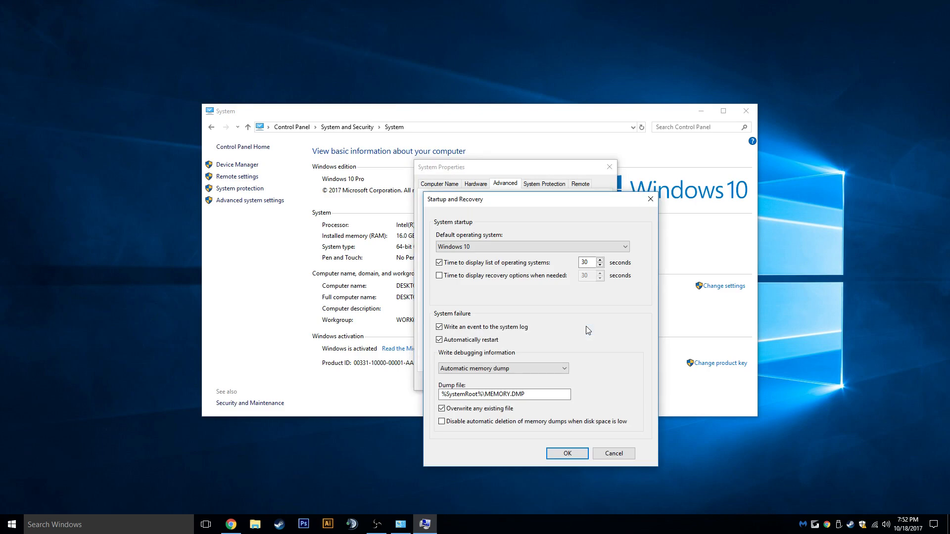
pyautogui.click(545, 246)
pyautogui.click(539, 255)
pyautogui.click(481, 266)
pyautogui.click(568, 454)
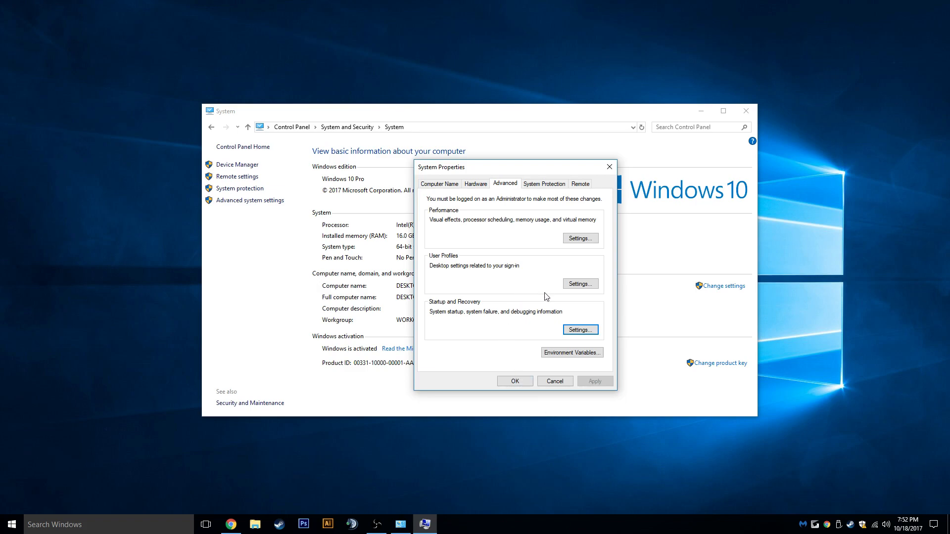
pyautogui.click(513, 381)
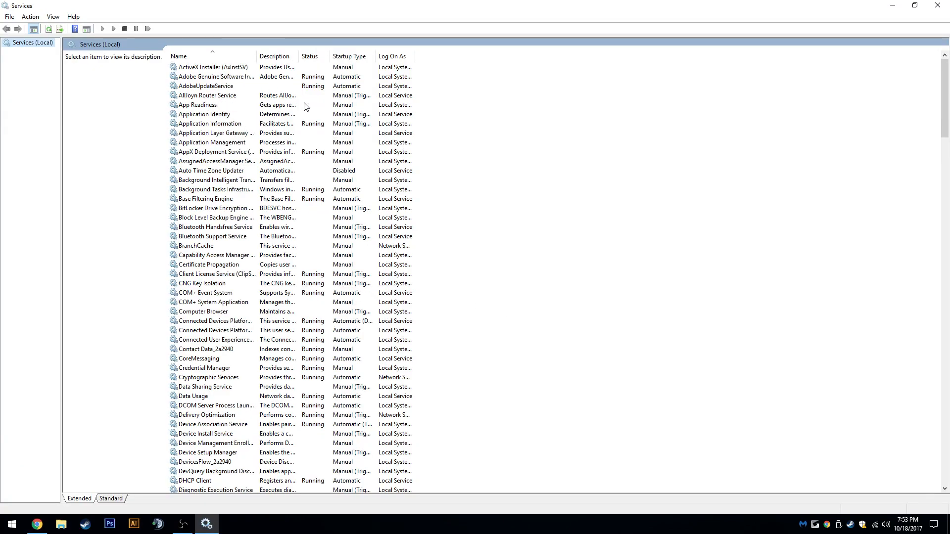
# Step: In Services, set the dmwappushsvc service's startup type to Disabled and close its properties
pyautogui.scroll(-6, 221, 307)
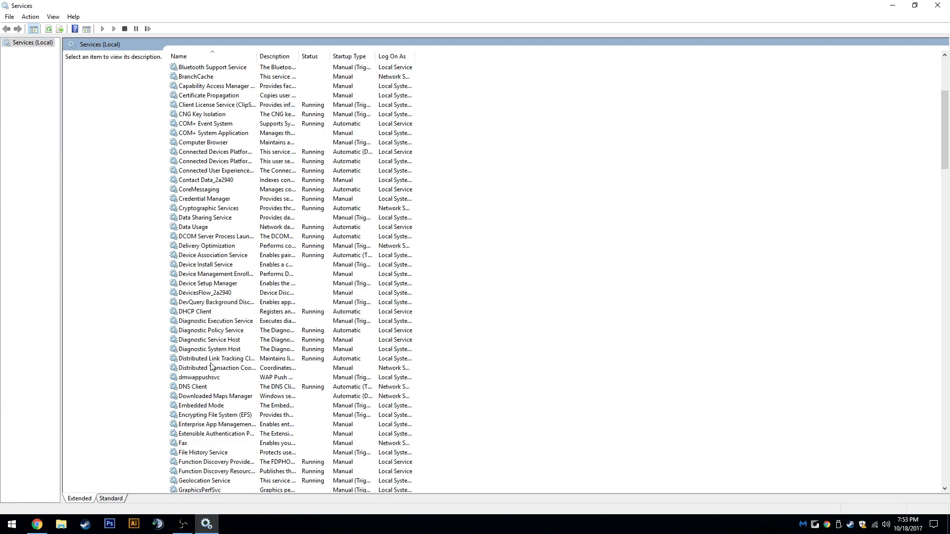
pyautogui.click(214, 379)
pyautogui.rightClick(214, 379)
pyautogui.click(248, 456)
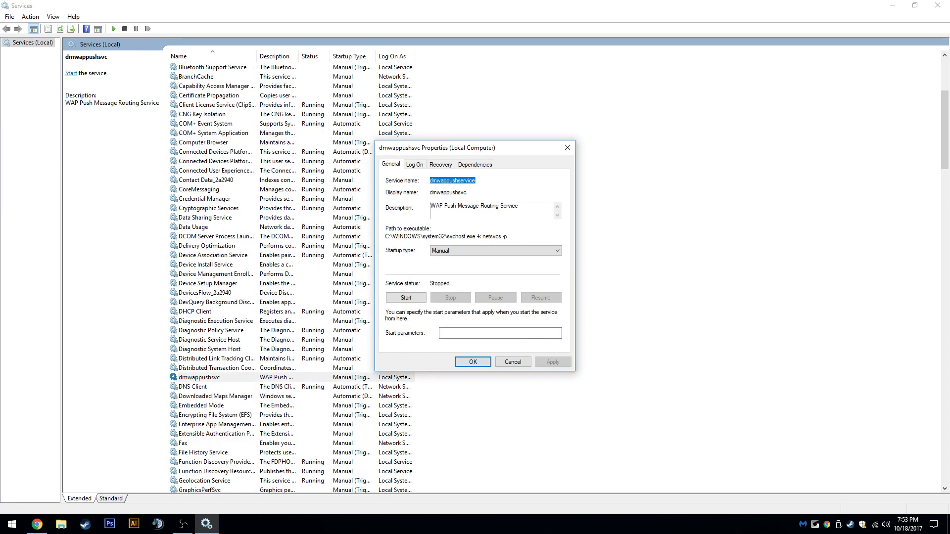
pyautogui.click(447, 251)
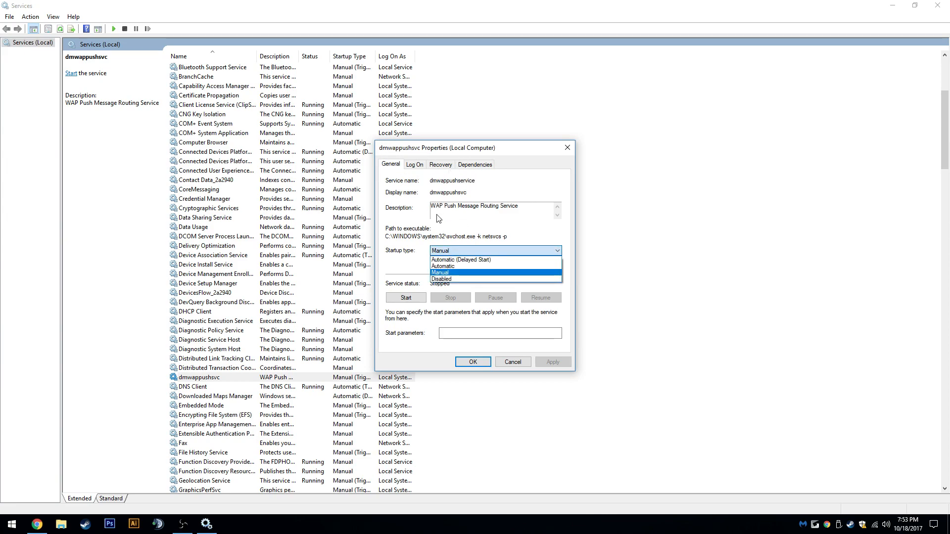
pyautogui.click(445, 279)
pyautogui.click(548, 362)
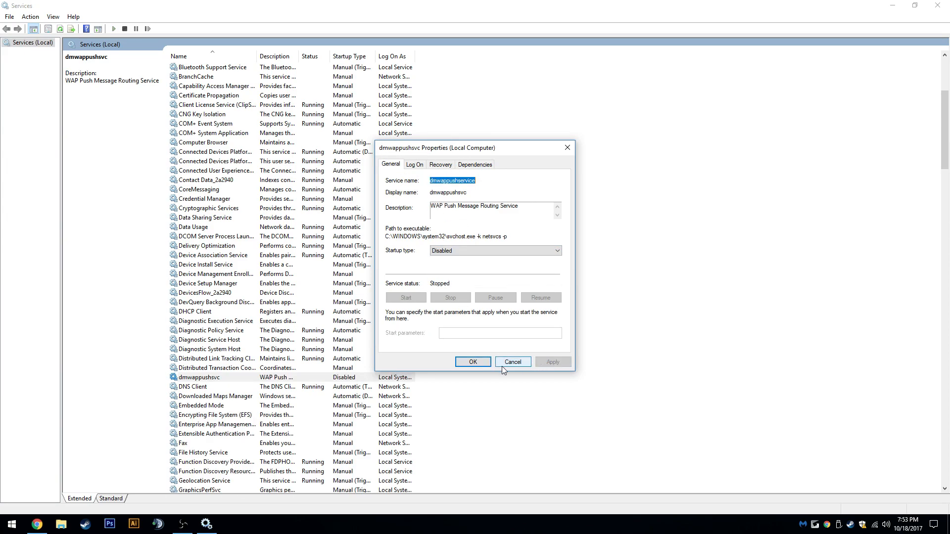
pyautogui.click(502, 365)
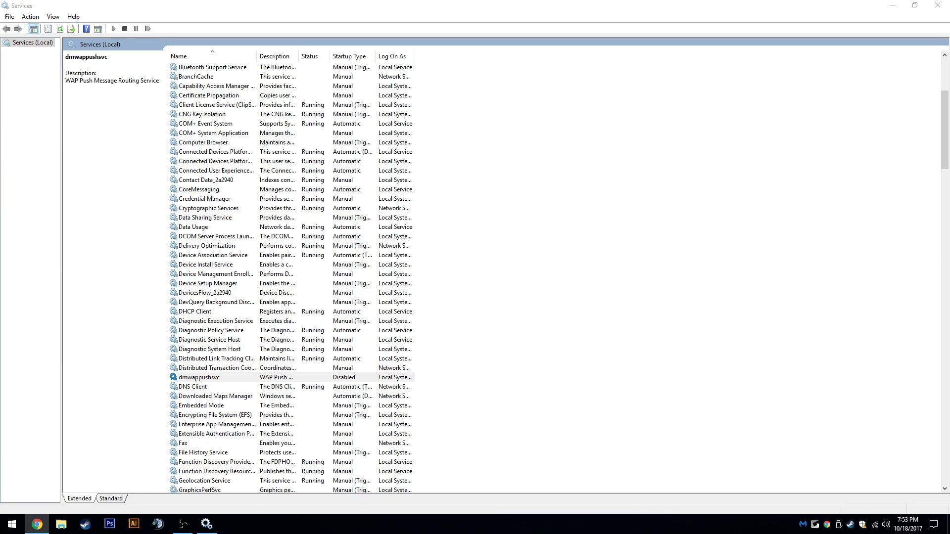
# Step: Set the Distributed Link Tracking Client service's startup type to Disabled and stop the service
pyautogui.click(225, 361)
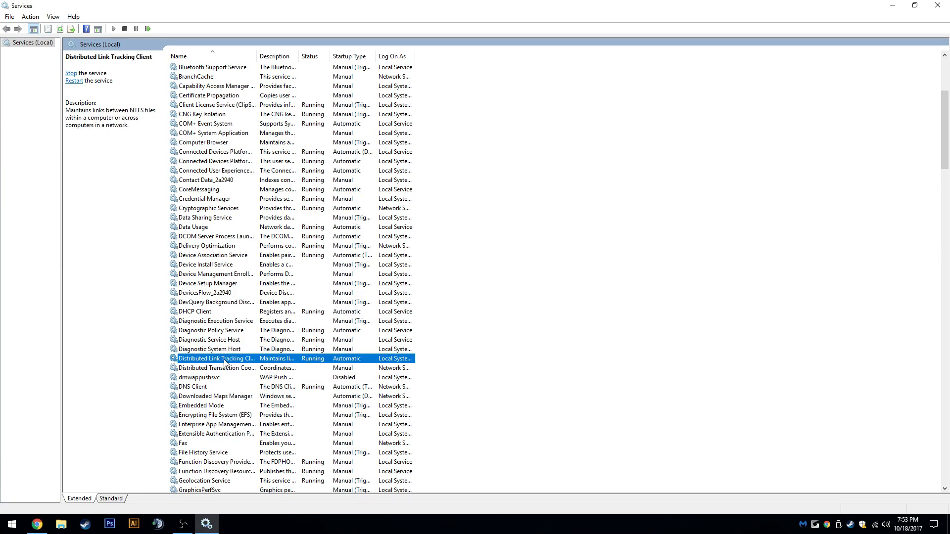
pyautogui.rightClick(226, 361)
pyautogui.click(251, 455)
pyautogui.click(468, 248)
pyautogui.click(468, 282)
pyautogui.click(552, 361)
pyautogui.click(451, 297)
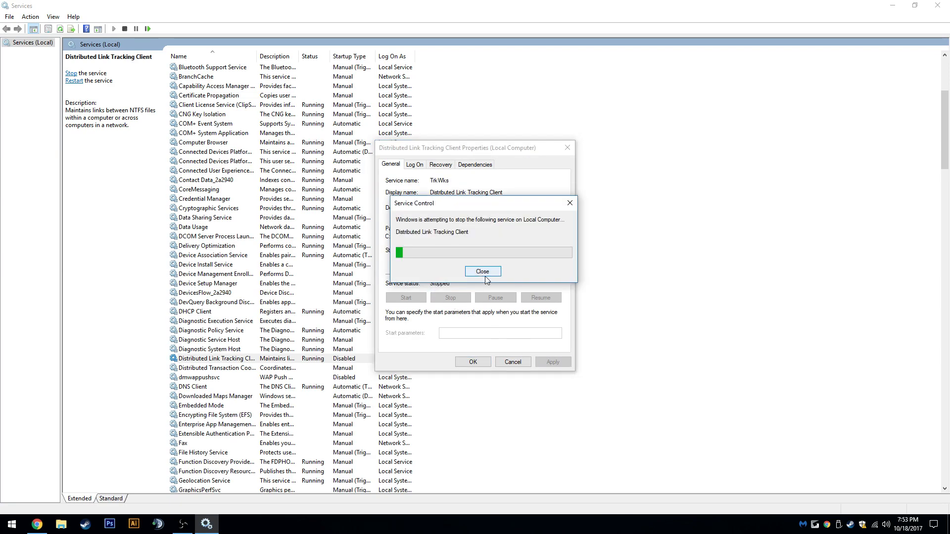
pyautogui.click(473, 361)
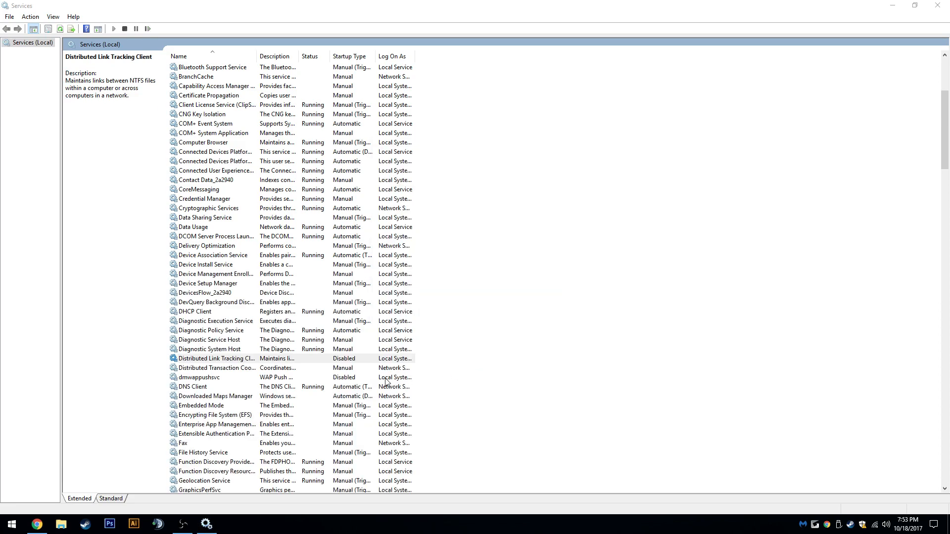
# Step: Set the Fax service's startup type to Disabled and confirm the change
pyautogui.click(302, 379)
pyautogui.click(519, 290)
pyautogui.rightClick(194, 444)
pyautogui.click(224, 425)
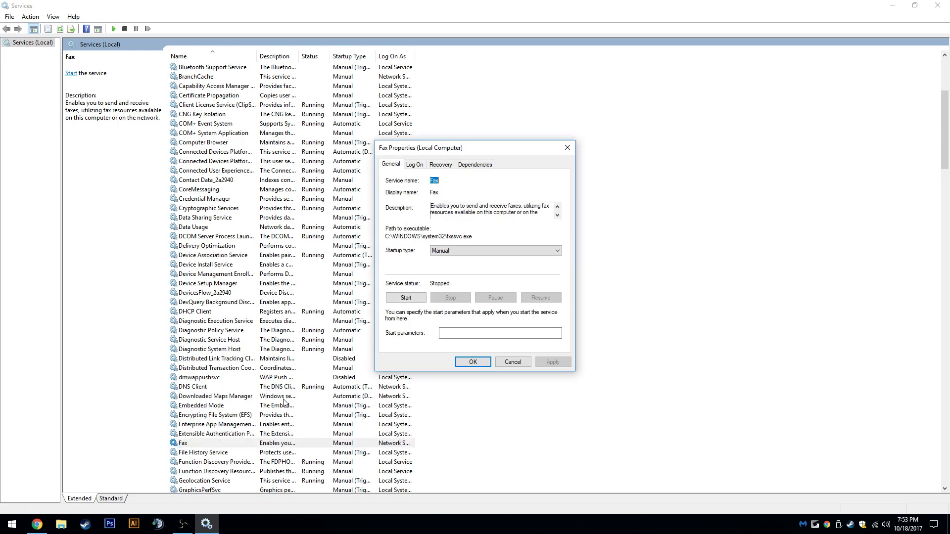
pyautogui.click(463, 251)
pyautogui.click(448, 281)
pyautogui.click(544, 359)
pyautogui.click(476, 362)
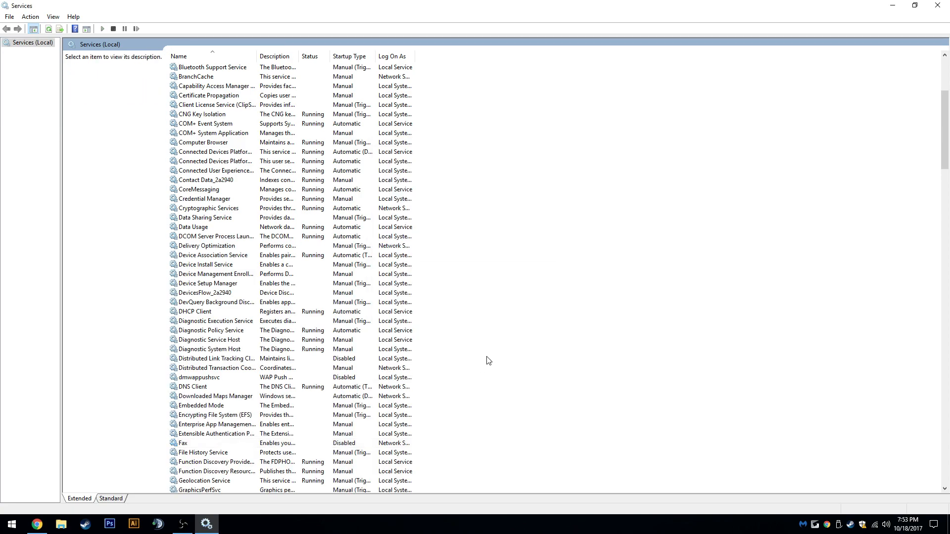
# Step: Stop the Connected User Experiences and Telemetry service and set its startup type to Disabled
pyautogui.rightClick(227, 172)
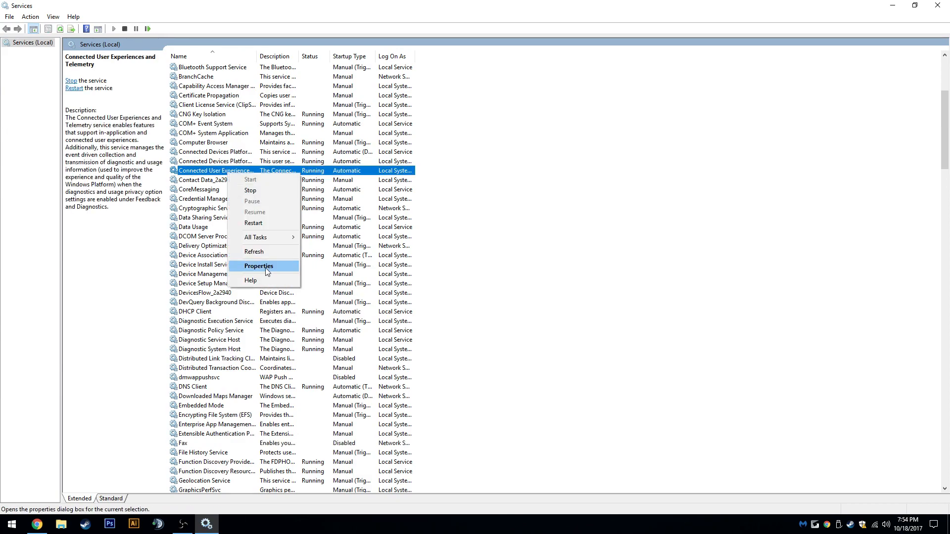
pyautogui.click(263, 269)
pyautogui.click(450, 297)
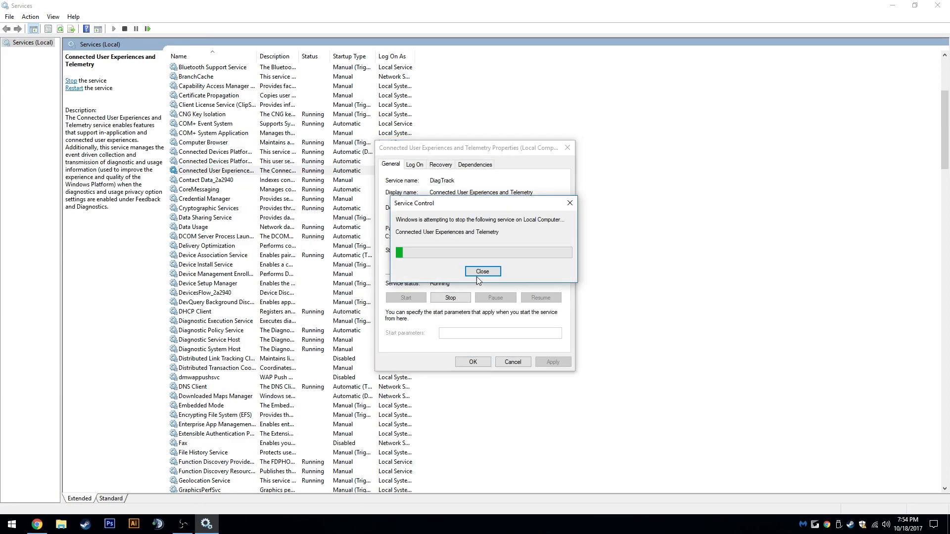
pyautogui.click(464, 250)
pyautogui.click(465, 278)
pyautogui.click(544, 361)
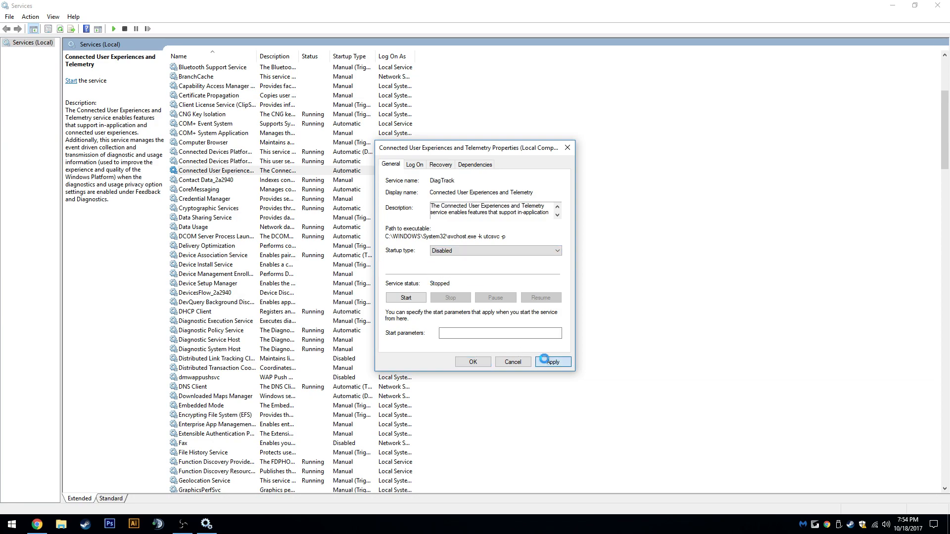
pyautogui.click(471, 361)
pyautogui.click(551, 300)
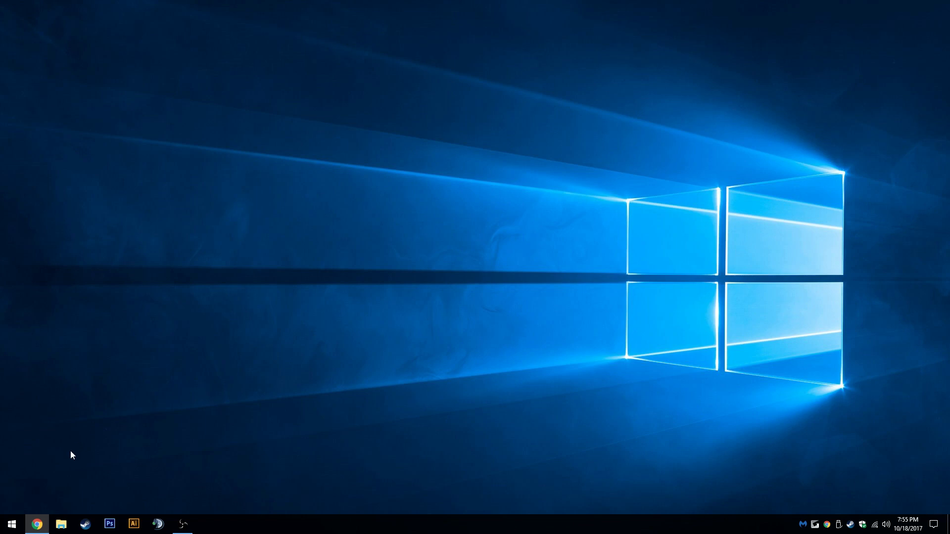
# Step: Open the %temp% folder through Windows search and look through its contents
pyautogui.click(10, 525)
pyautogui.write('%temp%')
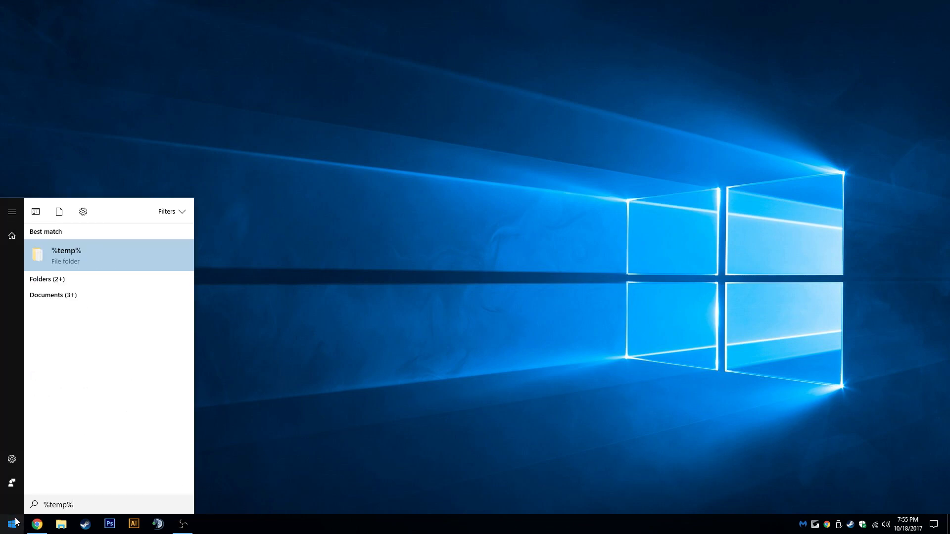
pyautogui.press('Return')
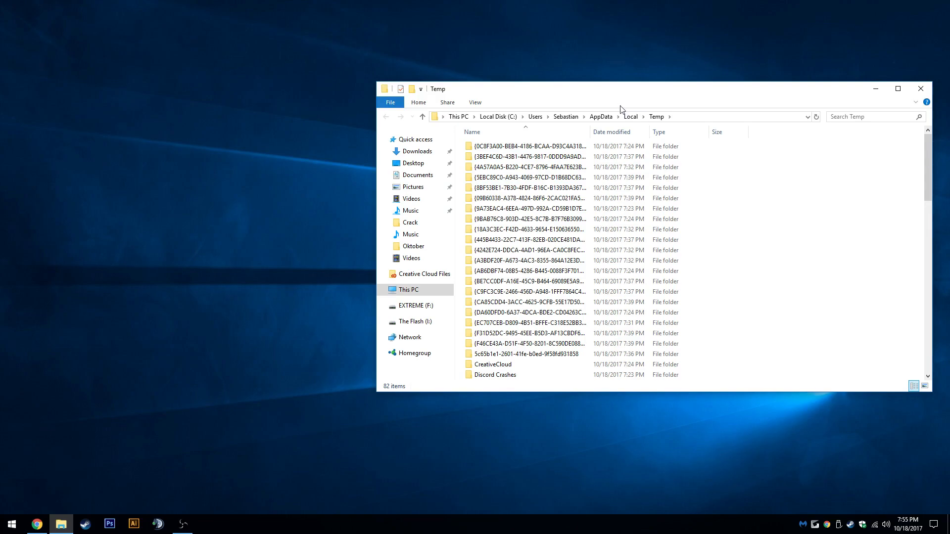
pyautogui.moveTo(511, 83); pyautogui.dragTo(507, 75)
pyautogui.scroll(-14, 589, 244)
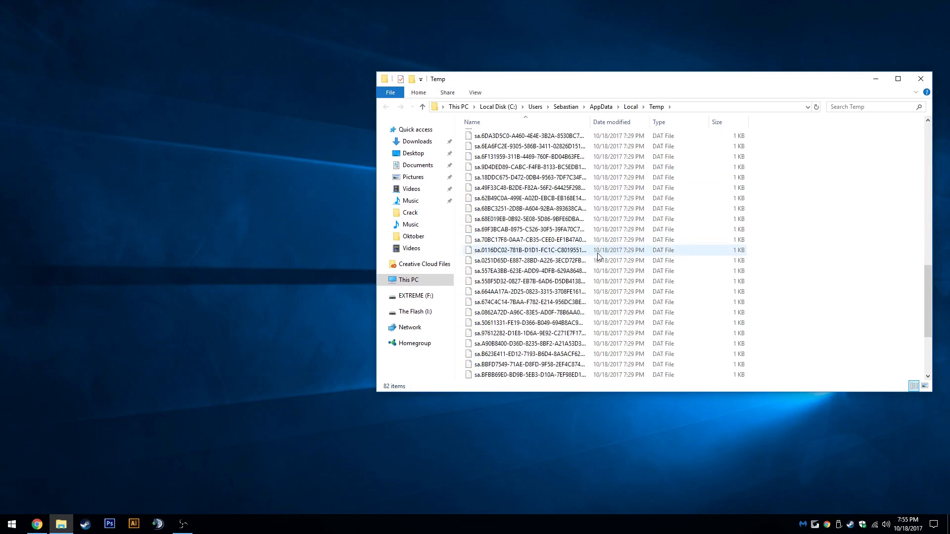
# Step: Delete all files and folders in the Temp folder, handle the deletion prompts, and clear the remaining selection
pyautogui.hotkey('ctrl', 'a')
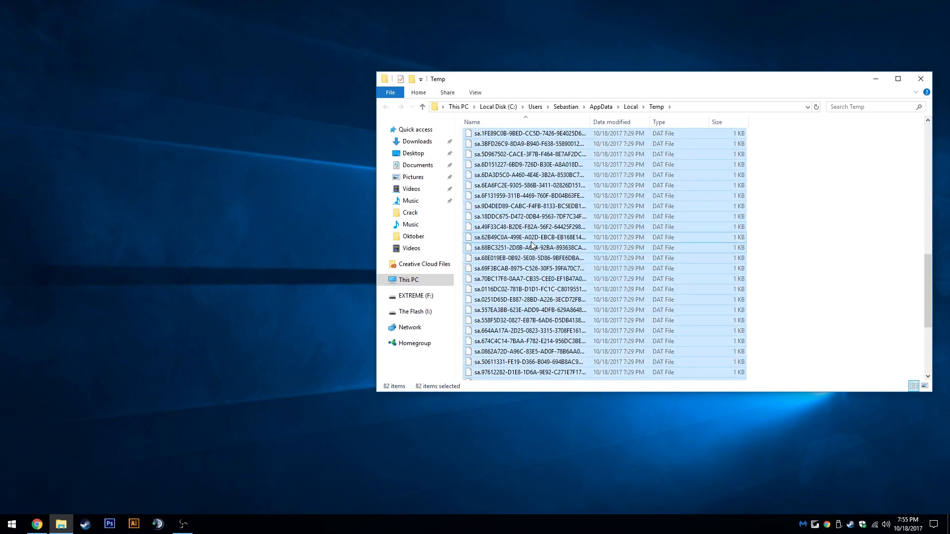
pyautogui.scroll(10, 530, 242)
pyautogui.press('Delete')
pyautogui.click(139, 222)
pyautogui.click(201, 238)
pyautogui.click(206, 223)
pyautogui.click(257, 236)
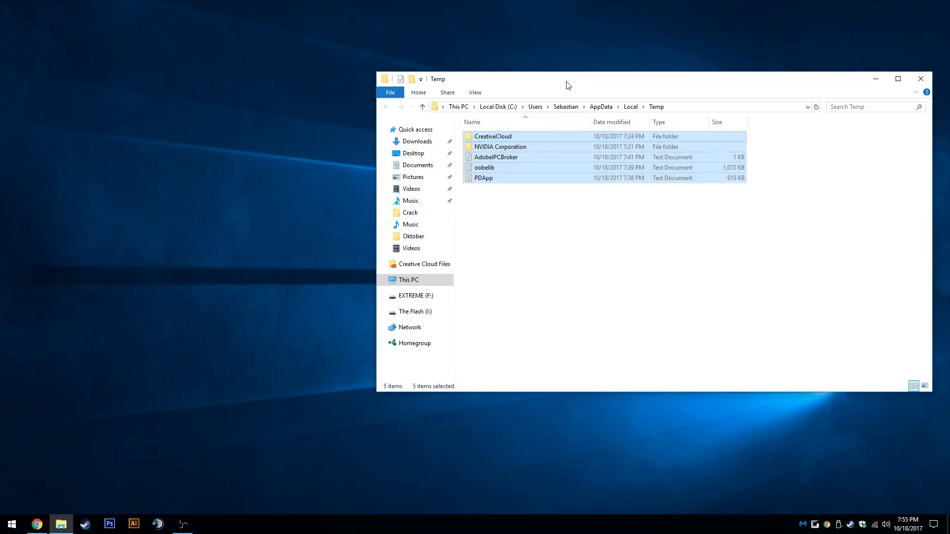
pyautogui.moveTo(567, 85); pyautogui.dragTo(464, 86)
pyautogui.click(513, 256)
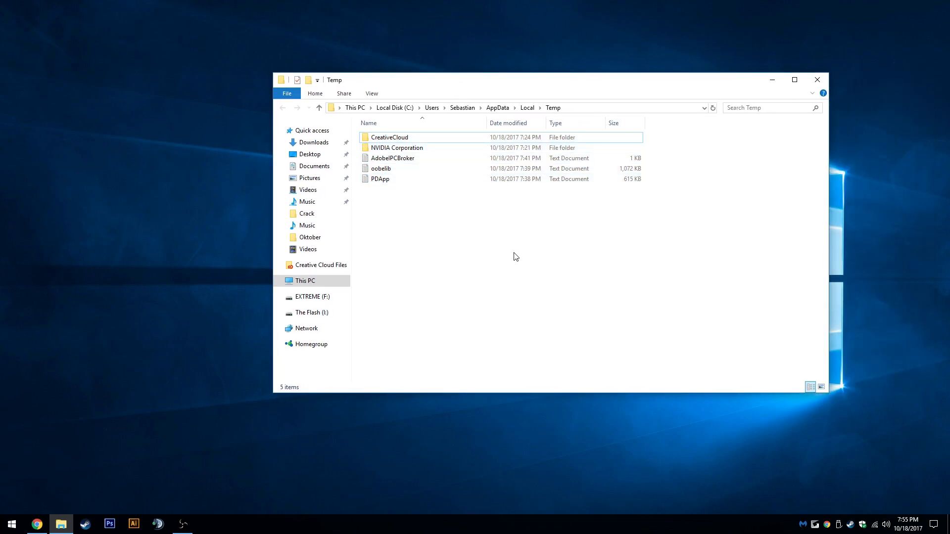
# Step: Check the free space on the drives in This PC, including Local Disk (C:)
pyautogui.click(306, 285)
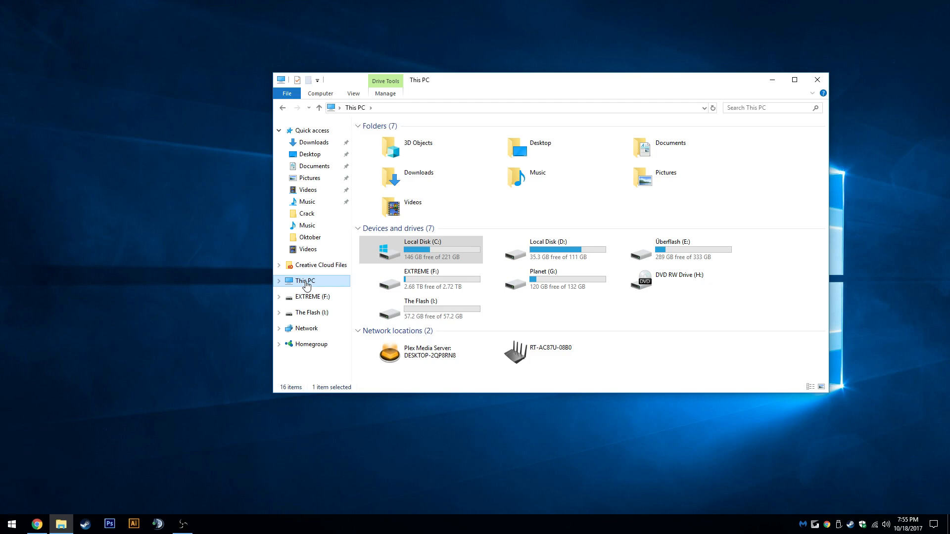
pyautogui.click(414, 254)
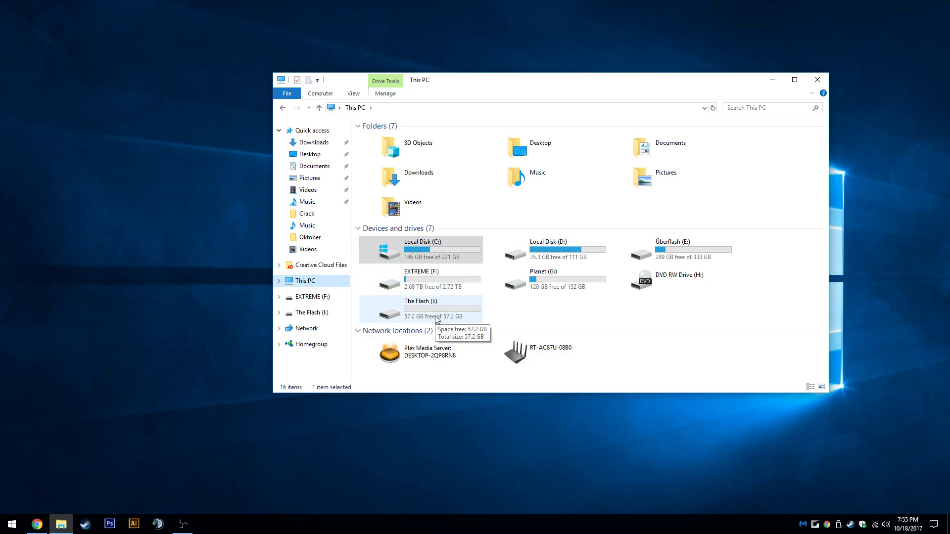
# Step: Turn off hibernation by running powercfg -h off in an administrator Windows PowerShell window
pyautogui.rightClick(12, 524)
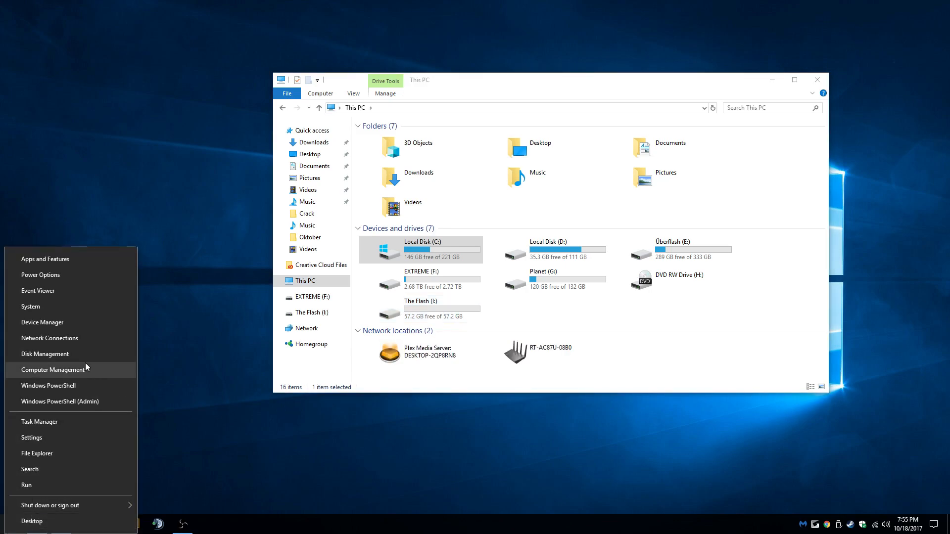
pyautogui.click(82, 403)
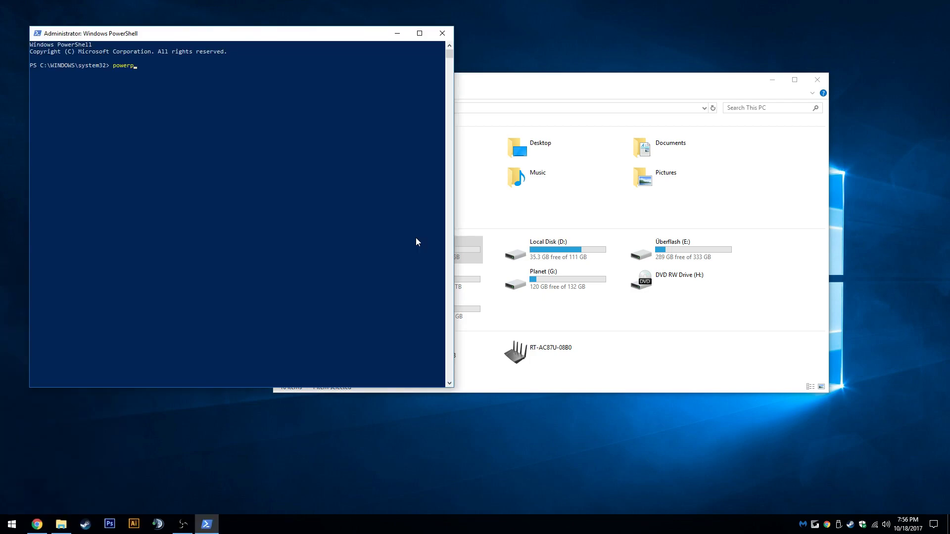
pyautogui.write('powercfg -h off')
pyautogui.press('Return')
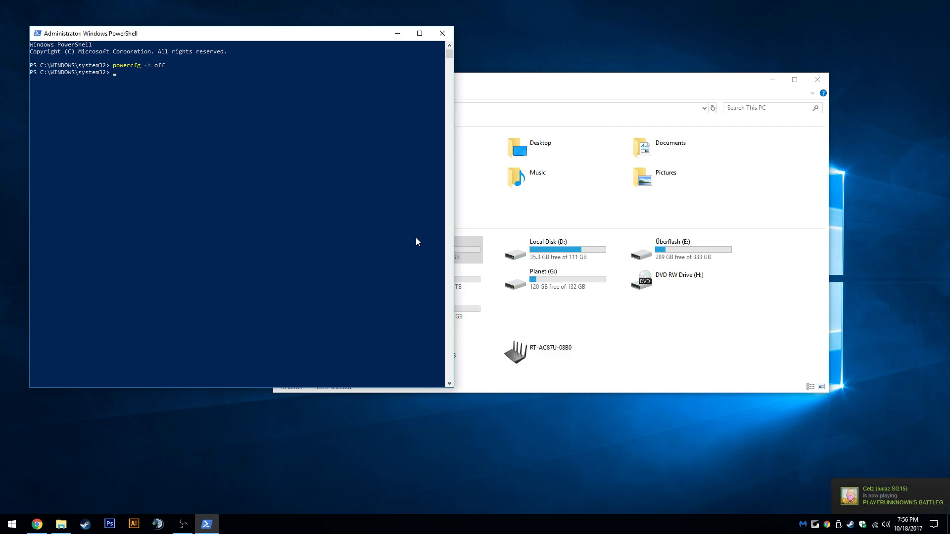
# Step: Refresh the This PC window and check the free space on Local Disk (C:) again
pyautogui.click(647, 319)
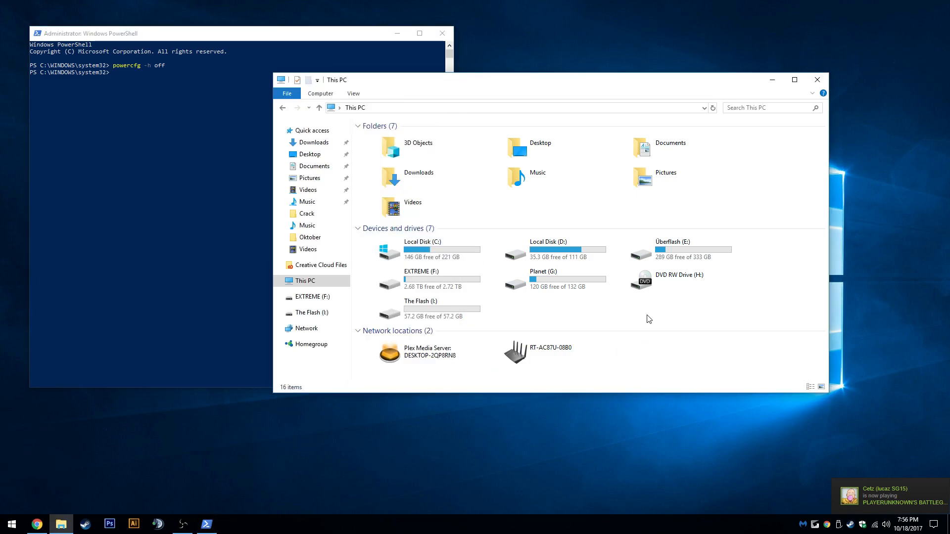
pyautogui.rightClick(583, 304)
pyautogui.click(581, 351)
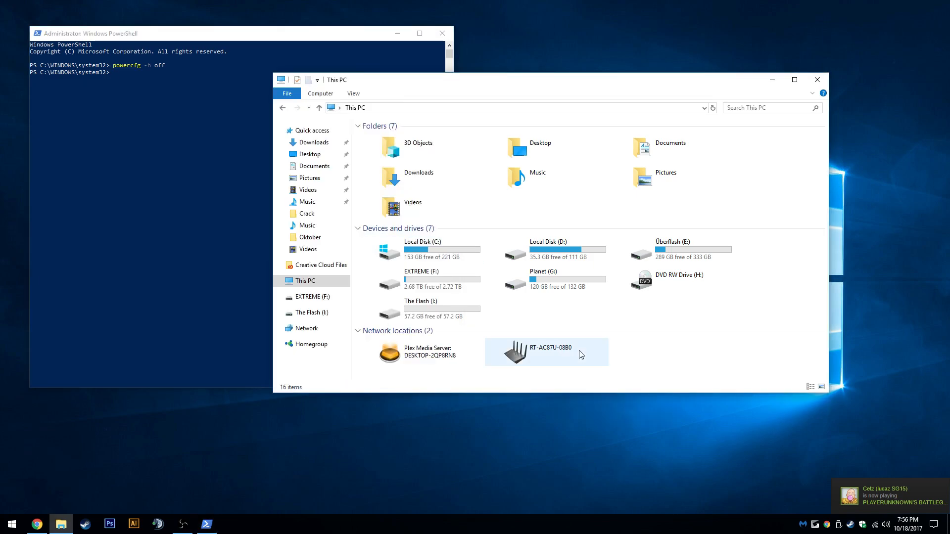
pyautogui.click(425, 254)
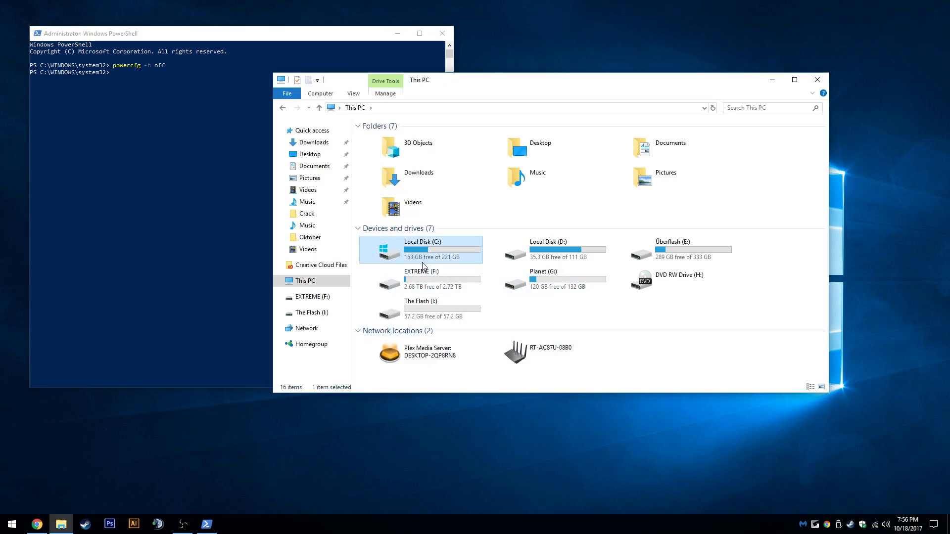
# Step: Close the This PC window and the administrator PowerShell window
pyautogui.click(818, 80)
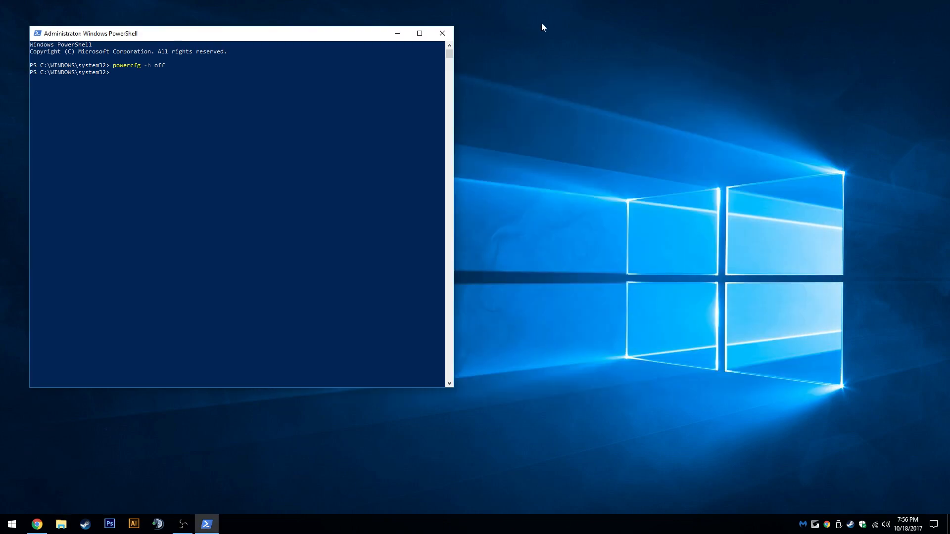
pyautogui.click(440, 32)
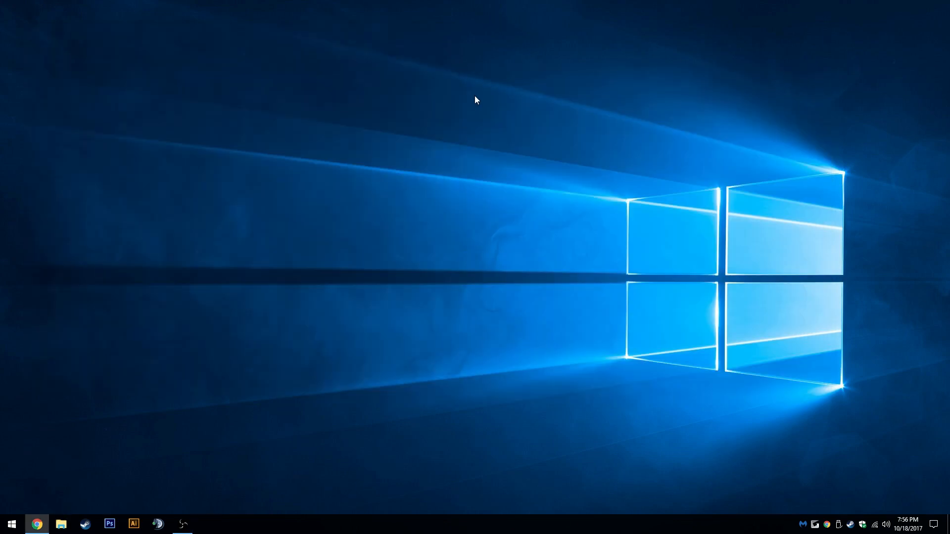
pyautogui.rightClick(454, 235)
pyautogui.click(432, 236)
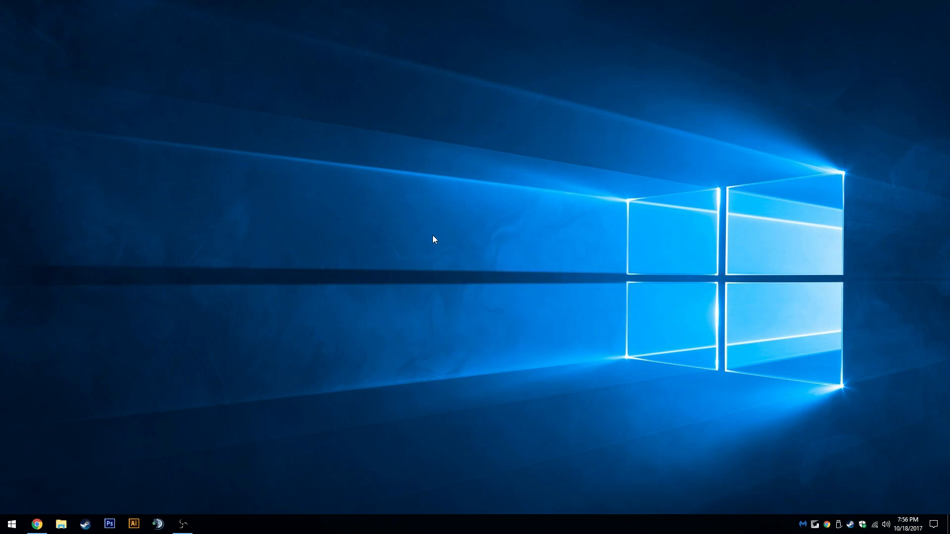